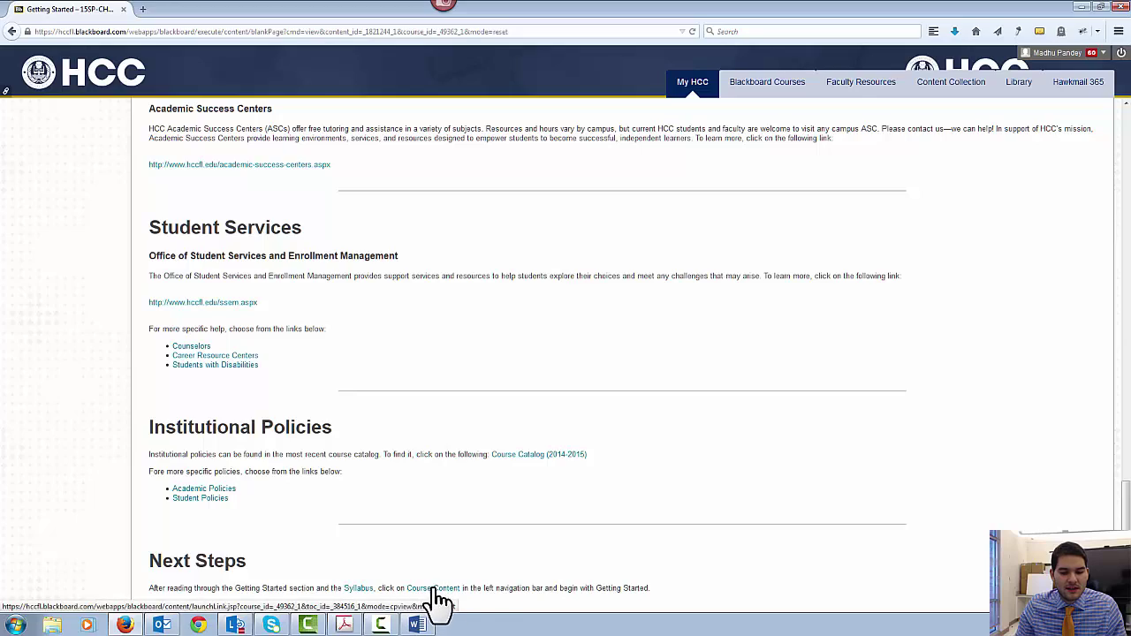
Open the Getting Started module from the Introductory Chemistry course's Course Content list.
{"action": "scroll", "coordinate": [444, 543], "scroll_direction": "up", "scroll_amount": 10}
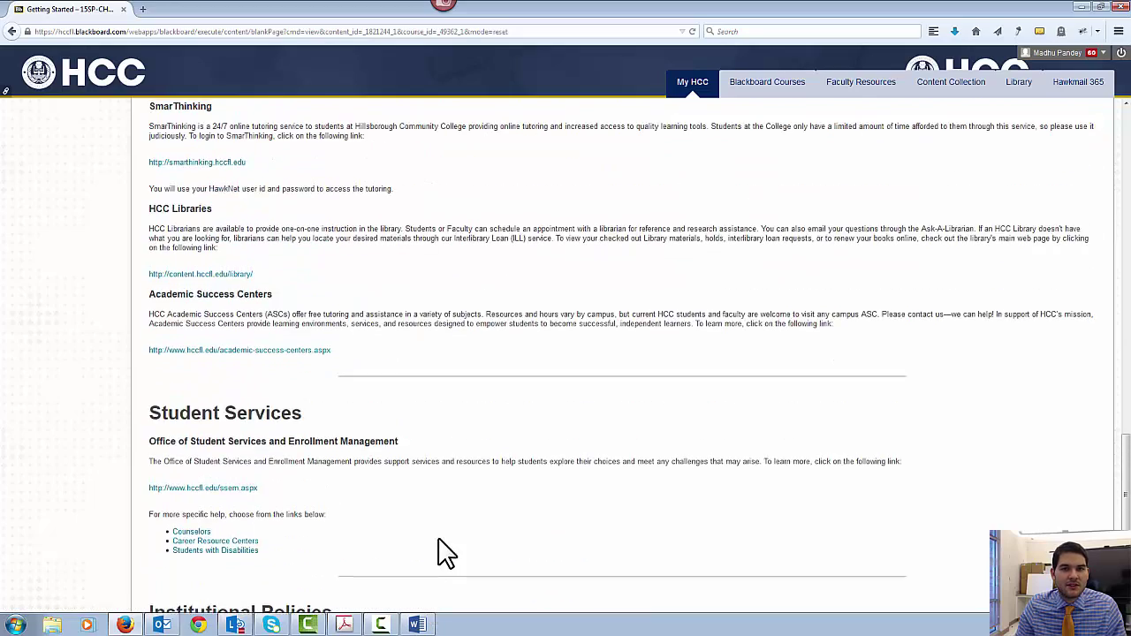
{"action": "scroll", "coordinate": [446, 544], "scroll_direction": "up", "scroll_amount": 6}
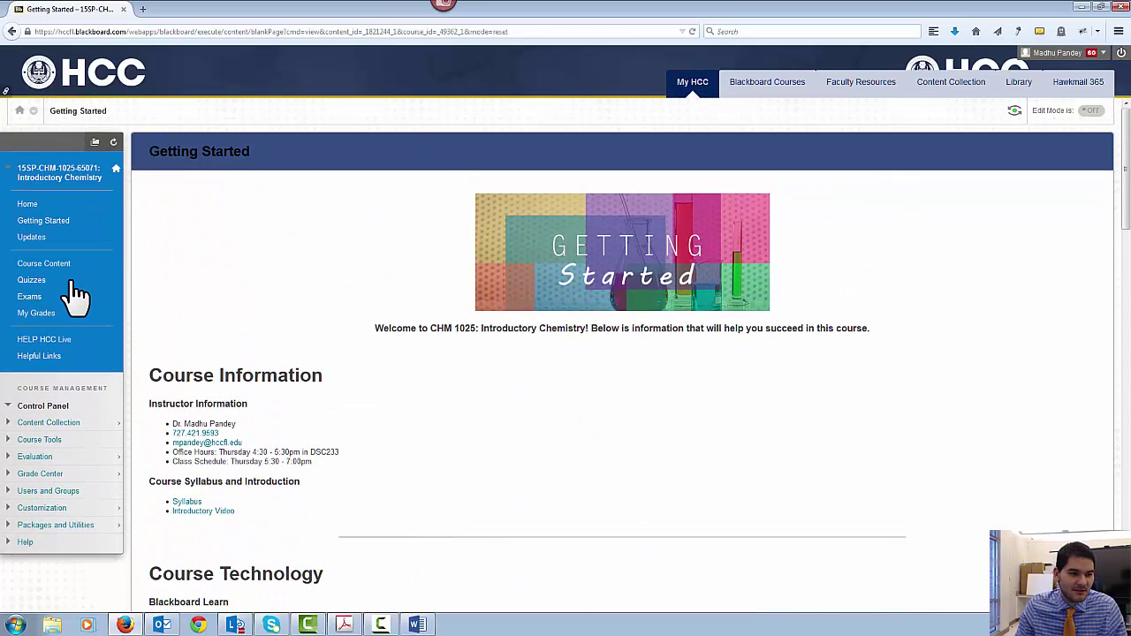
{"action": "left_click", "coordinate": [43, 264]}
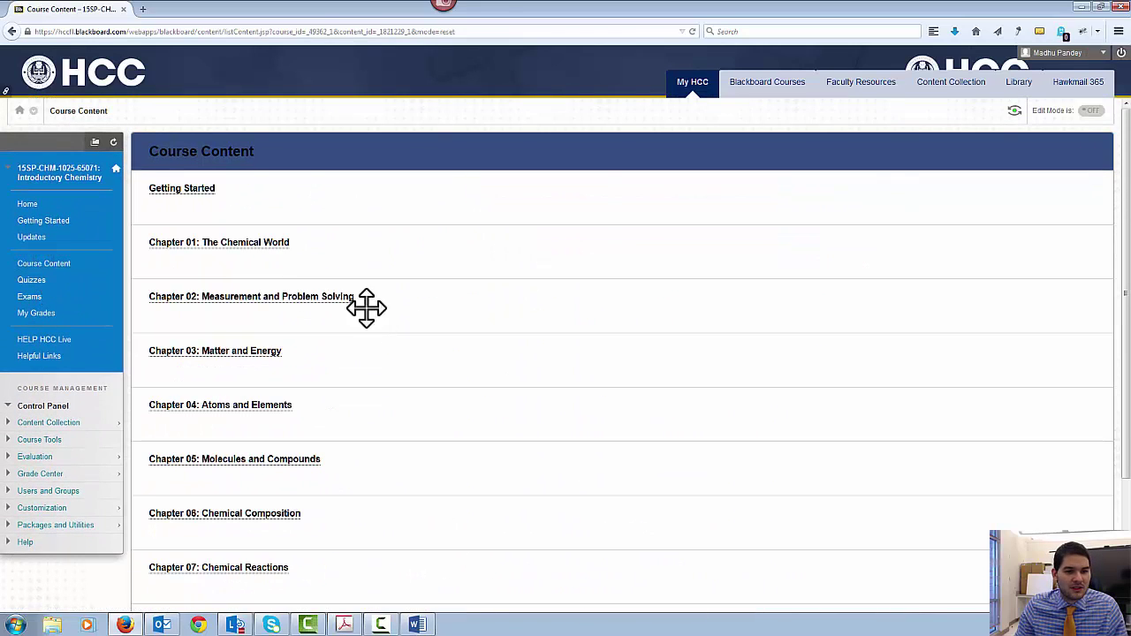
{"action": "left_click", "coordinate": [182, 188]}
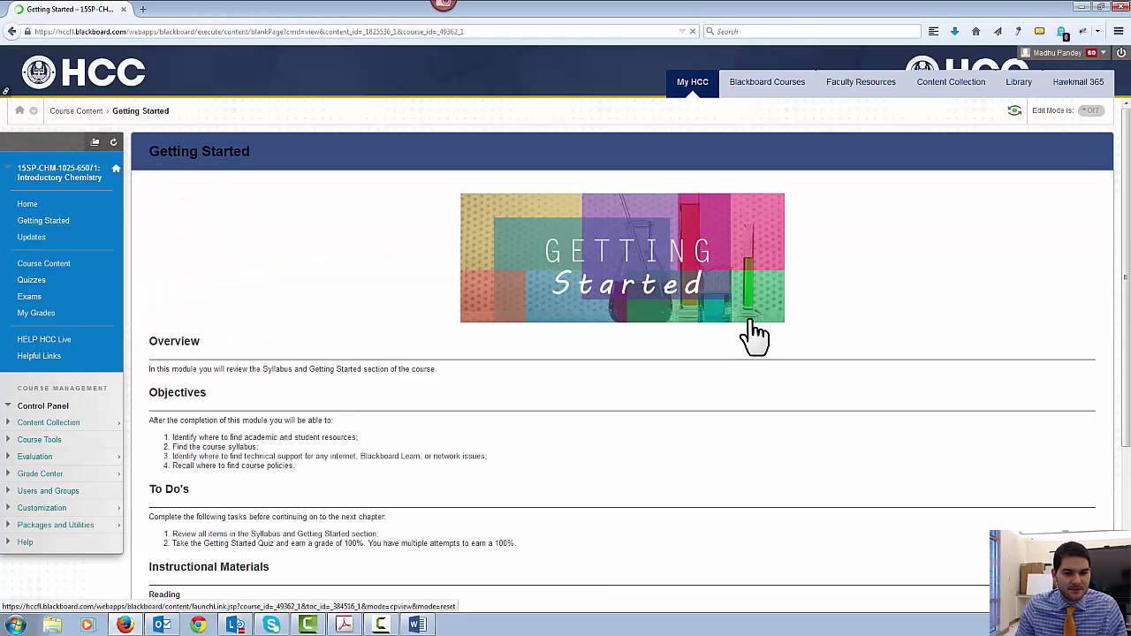
Review the Getting Started module page from its Overview through to the Next Steps section.
{"action": "scroll", "coordinate": [737, 372], "scroll_direction": "down", "scroll_amount": 2}
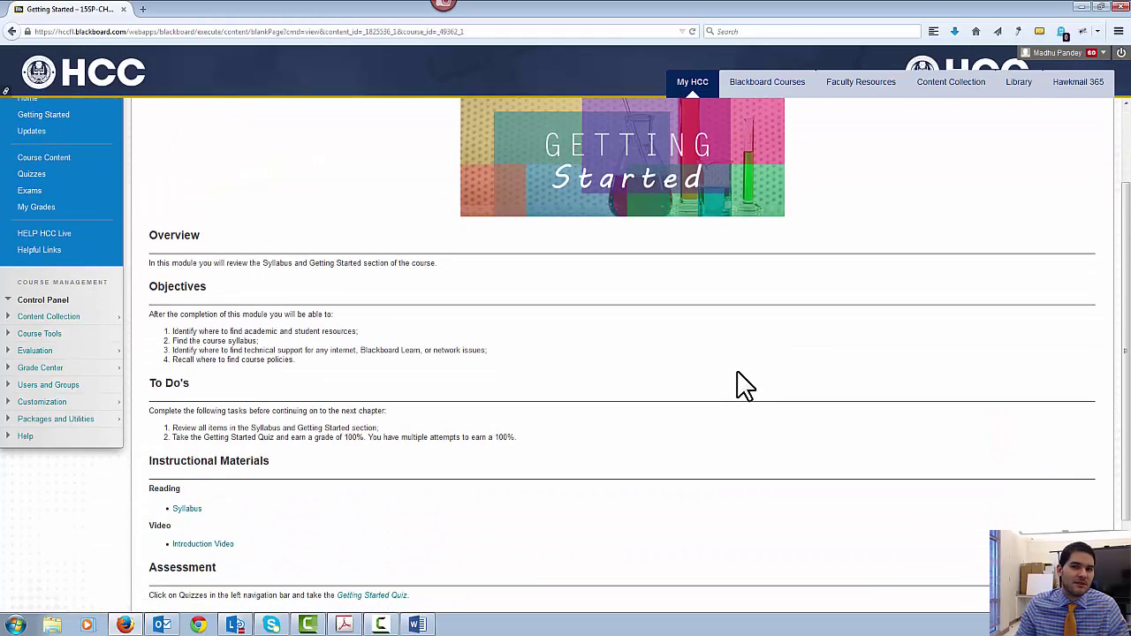
{"action": "scroll", "coordinate": [706, 376], "scroll_direction": "down", "scroll_amount": 2}
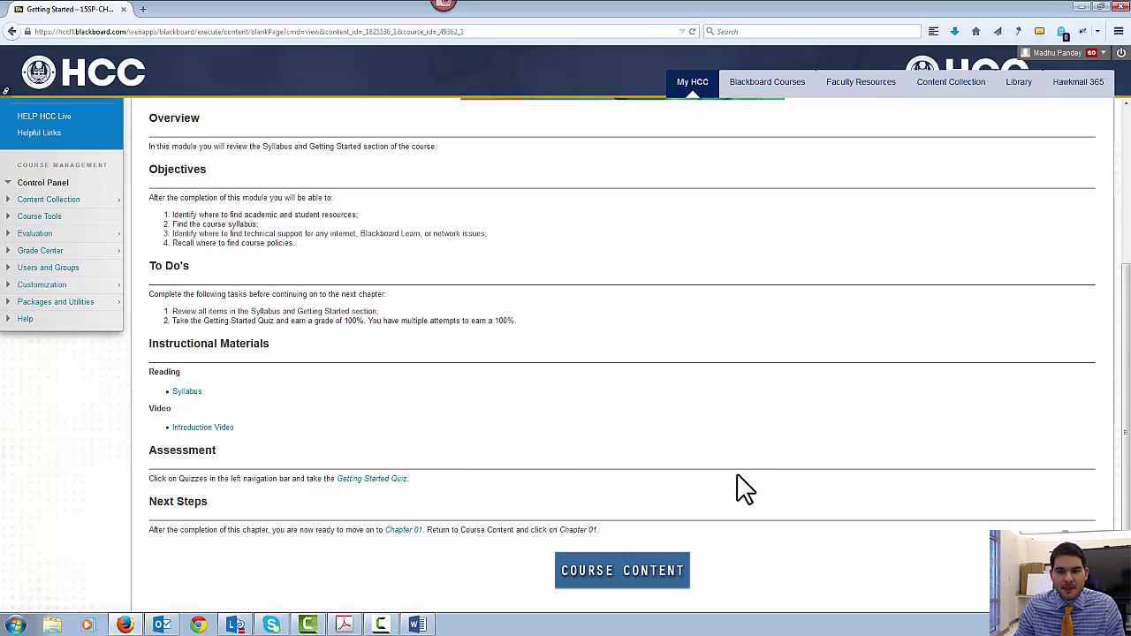
{"action": "scroll", "coordinate": [740, 487], "scroll_direction": "up", "scroll_amount": 3}
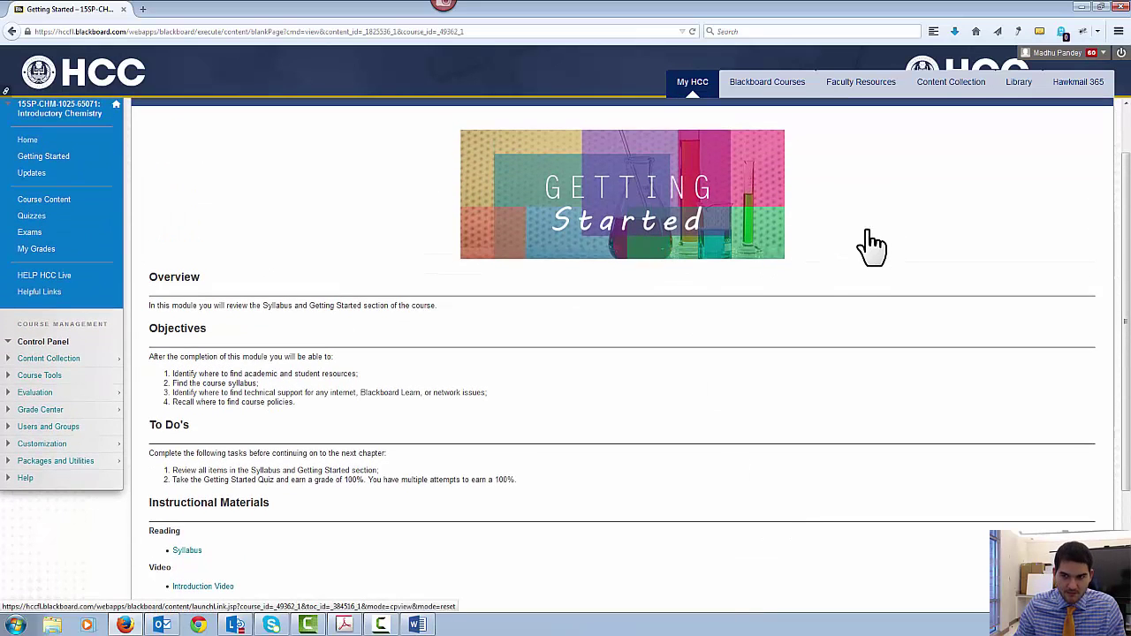
{"action": "scroll", "coordinate": [857, 257], "scroll_direction": "up", "scroll_amount": 2}
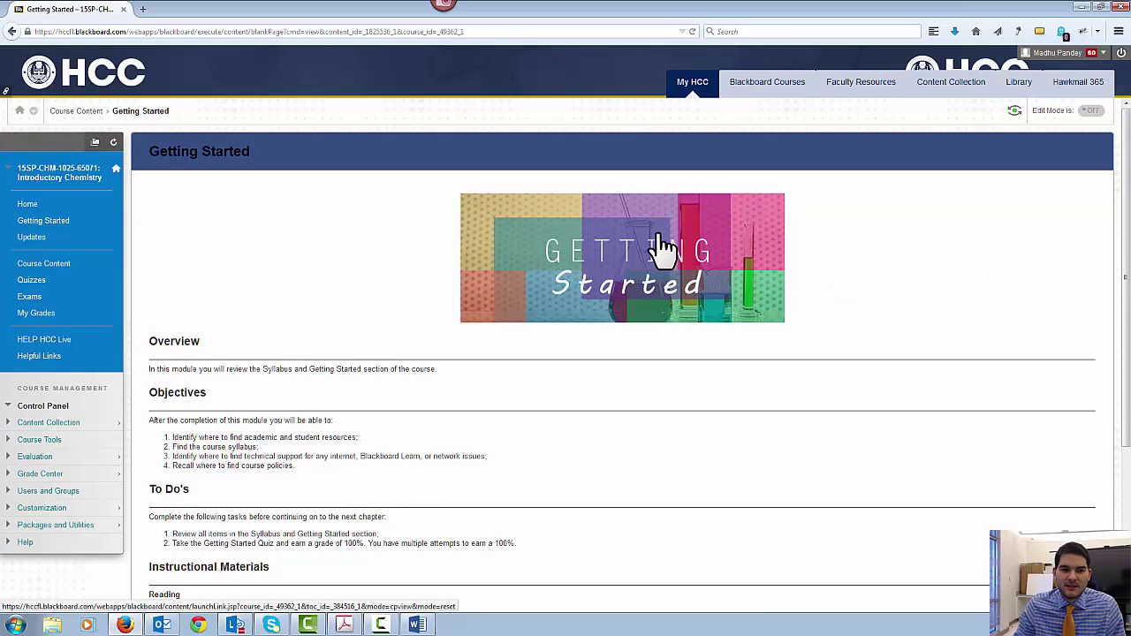
{"action": "scroll", "coordinate": [663, 248], "scroll_direction": "down", "scroll_amount": 5}
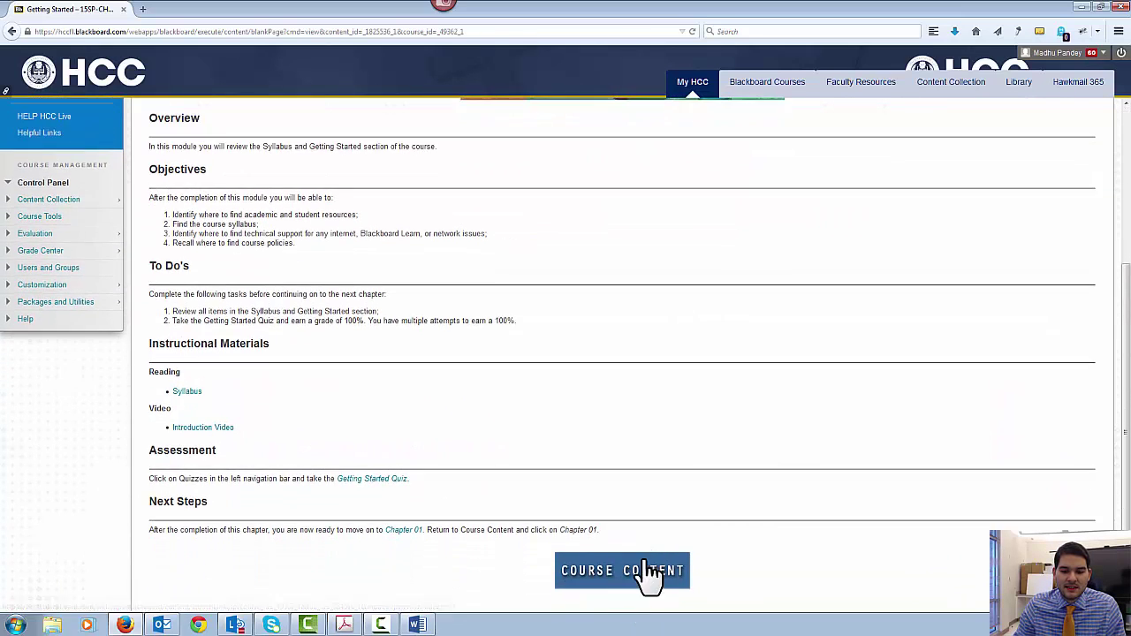
Return to Course Content through the Getting Started banner link, and reopen the Getting Started module.
{"action": "scroll", "coordinate": [689, 444], "scroll_direction": "up", "scroll_amount": 5}
{"action": "left_click", "coordinate": [610, 240]}
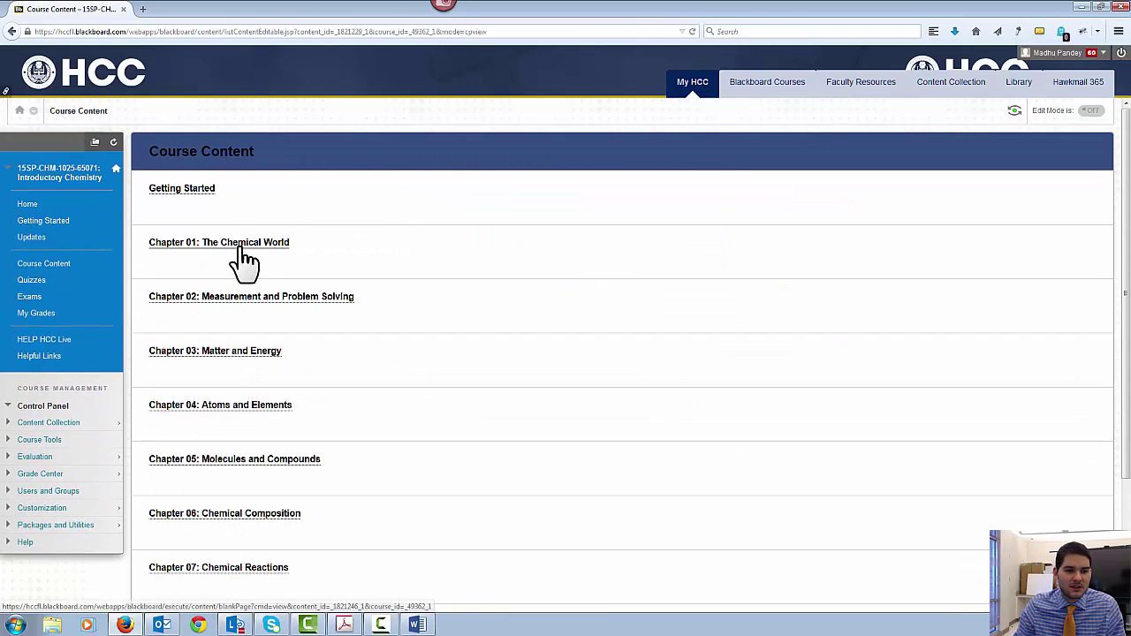
{"action": "left_click", "coordinate": [183, 191]}
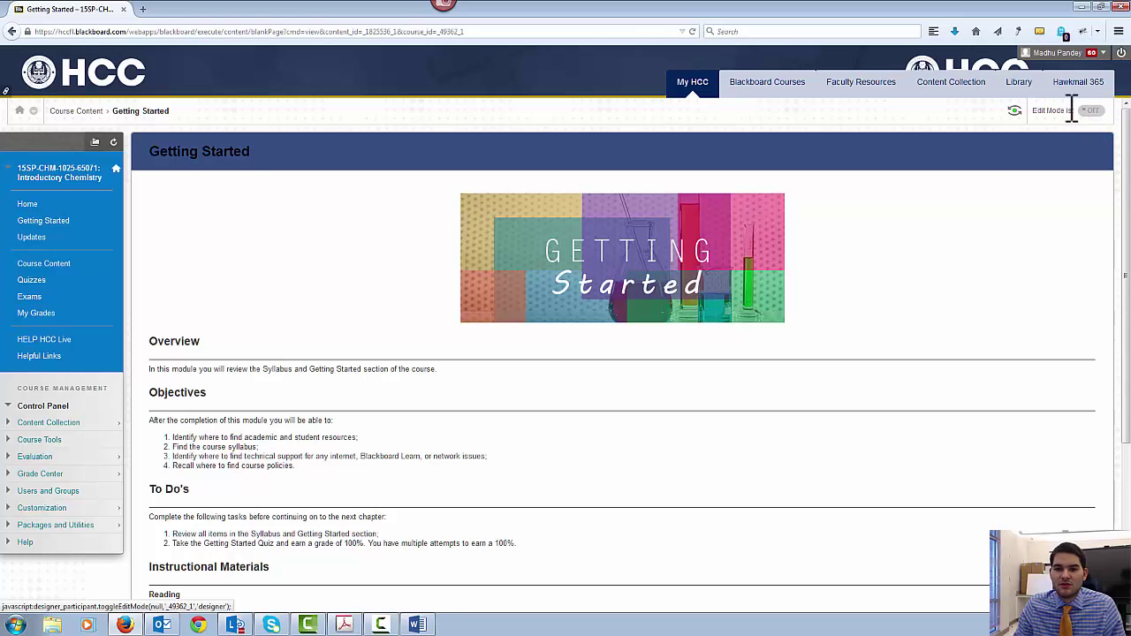
Turn on Edit Mode for the Getting Started module page.
{"action": "scroll", "coordinate": [877, 294], "scroll_direction": "down", "scroll_amount": 1}
{"action": "scroll", "coordinate": [875, 291], "scroll_direction": "down", "scroll_amount": 2}
{"action": "scroll", "coordinate": [871, 290], "scroll_direction": "up", "scroll_amount": 3}
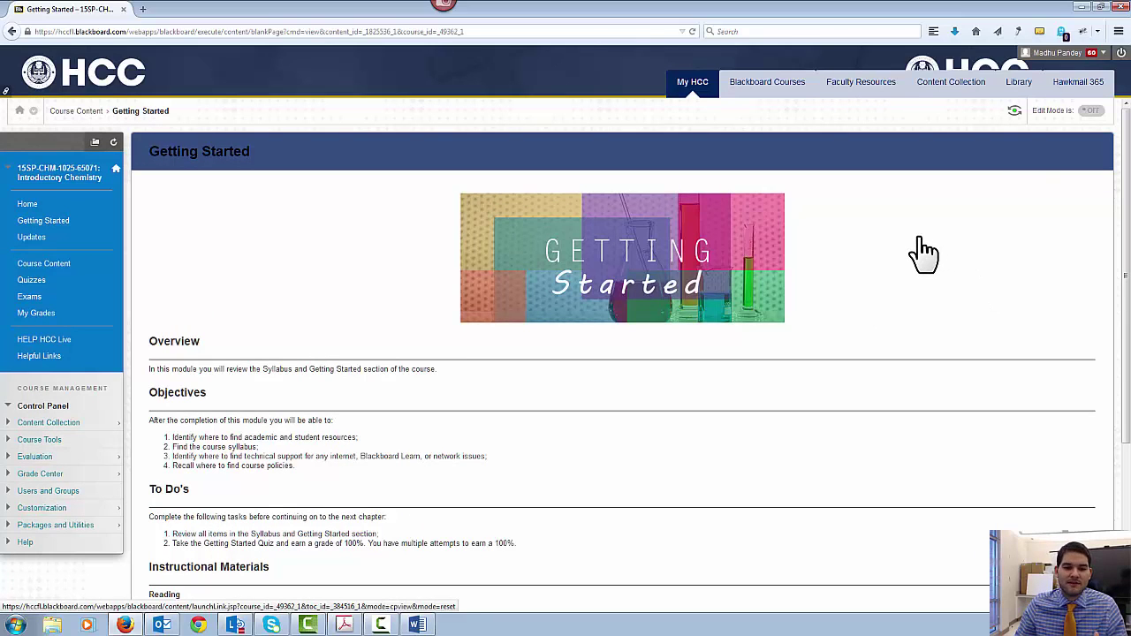
{"action": "left_click", "coordinate": [1090, 112]}
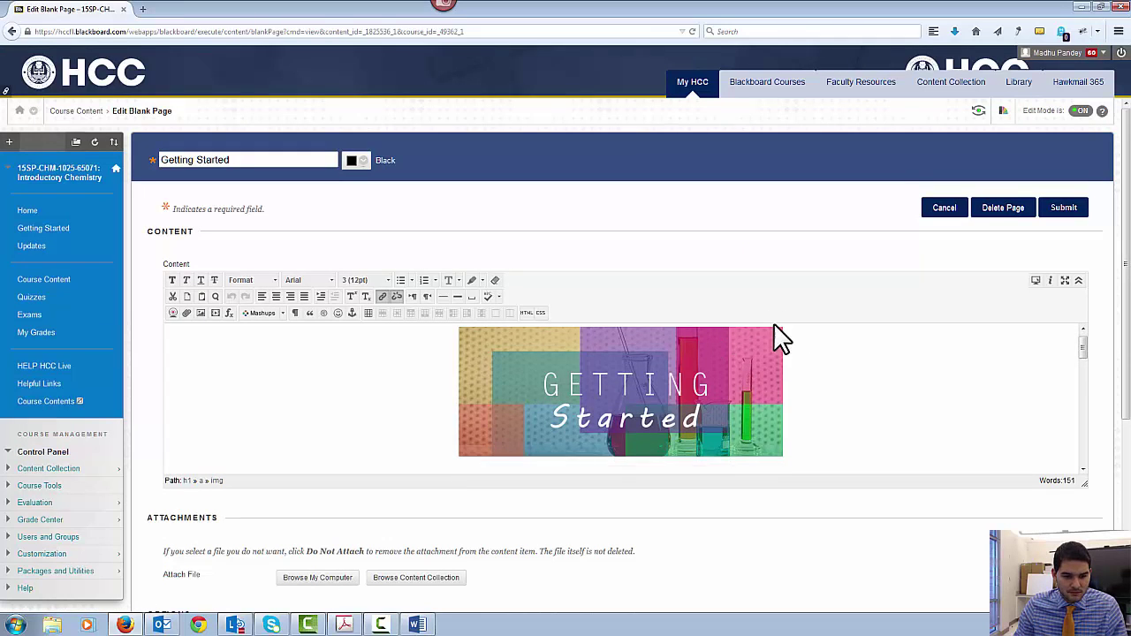
Inspect the HTML source of the Getting Started page's content, and close the code view without updating.
{"action": "scroll", "coordinate": [796, 341], "scroll_direction": "down", "scroll_amount": 3}
{"action": "scroll", "coordinate": [799, 344], "scroll_direction": "up", "scroll_amount": 3}
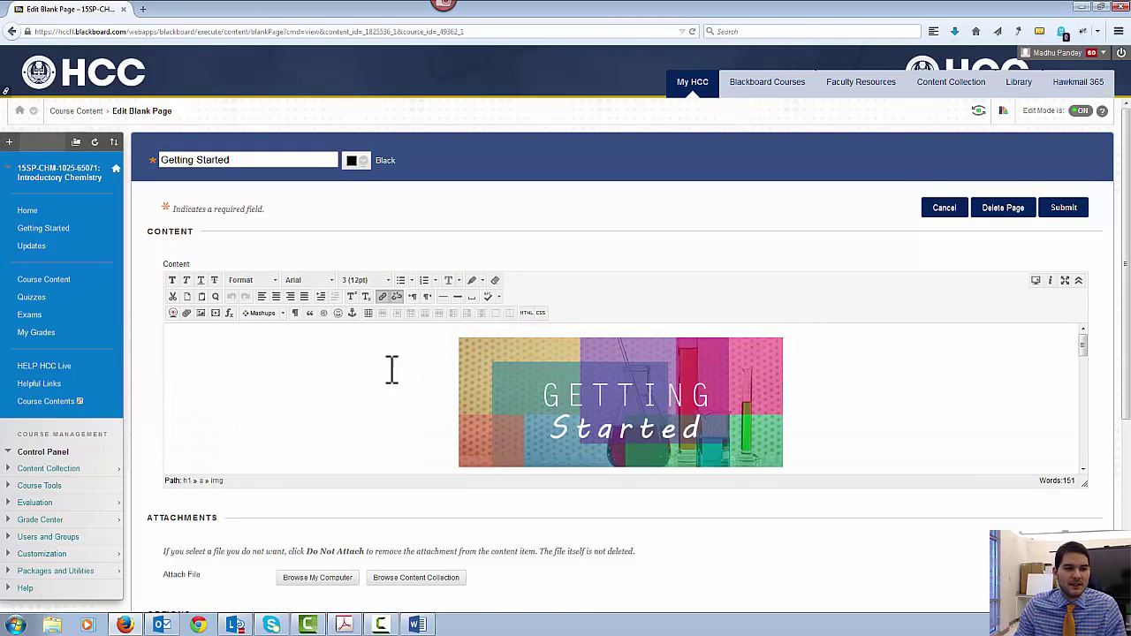
{"action": "scroll", "coordinate": [442, 388], "scroll_direction": "down", "scroll_amount": 3}
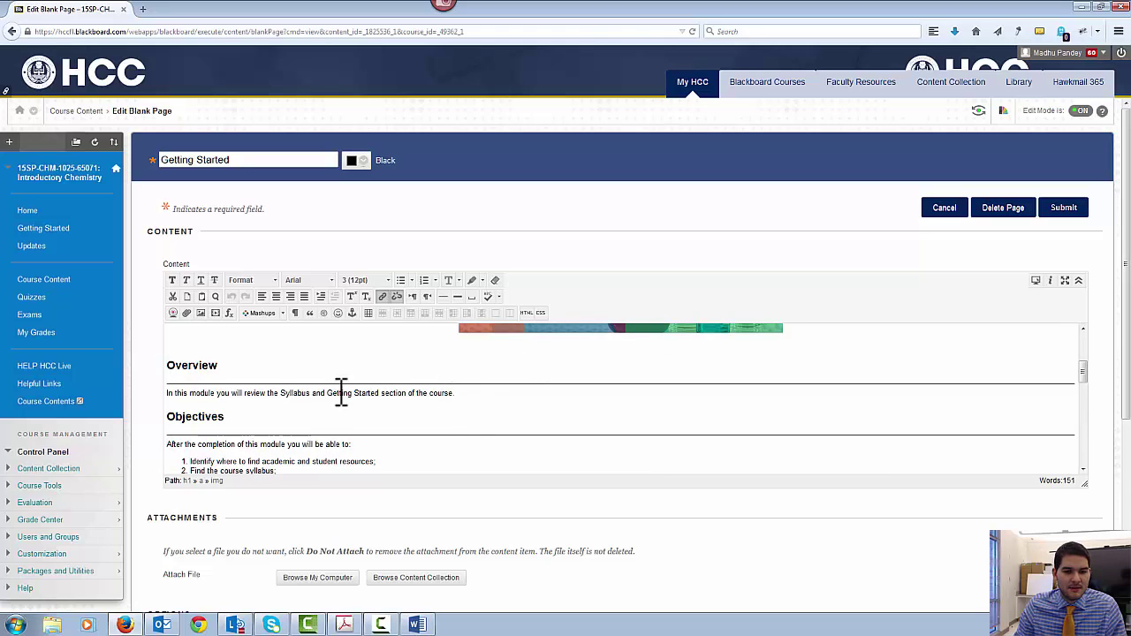
{"action": "left_click", "coordinate": [472, 394]}
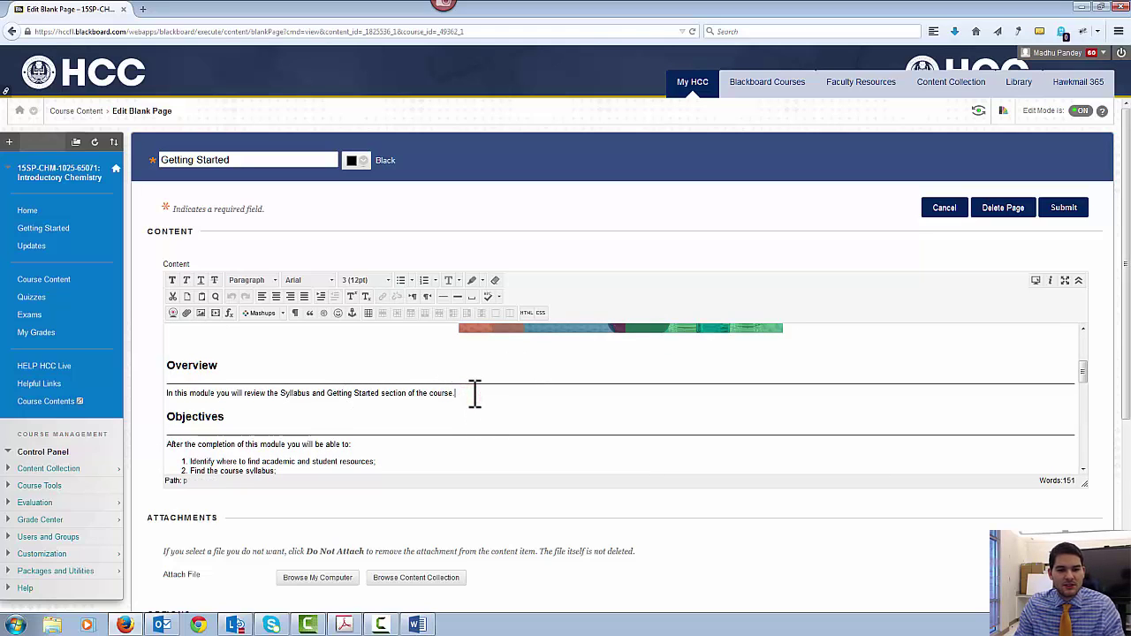
{"action": "left_click", "coordinate": [526, 317]}
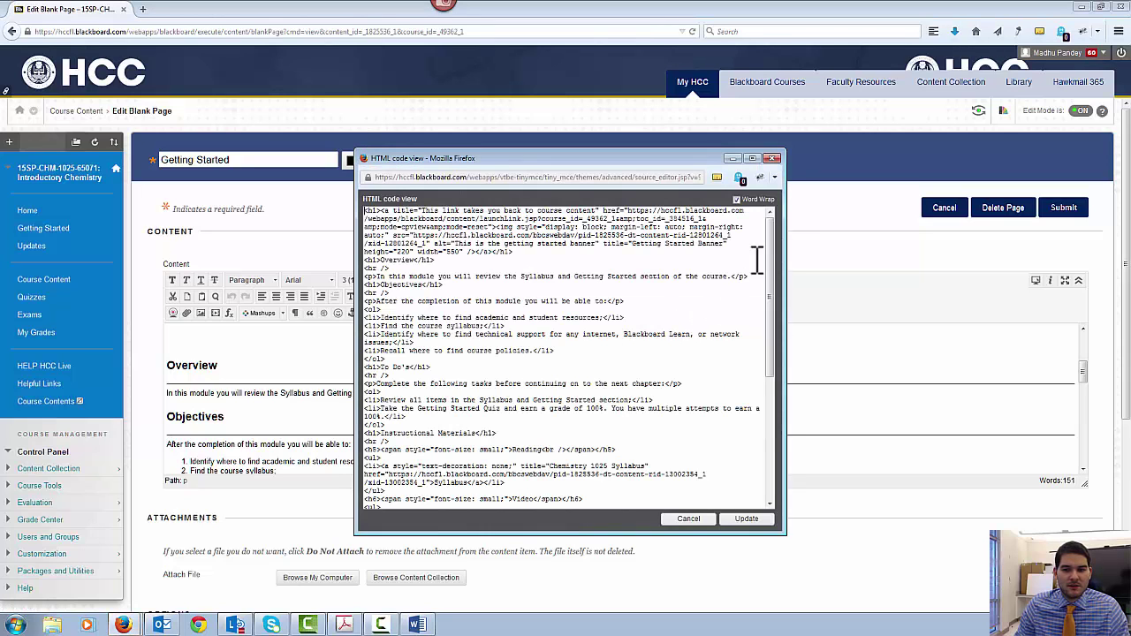
{"action": "left_click", "coordinate": [771, 159]}
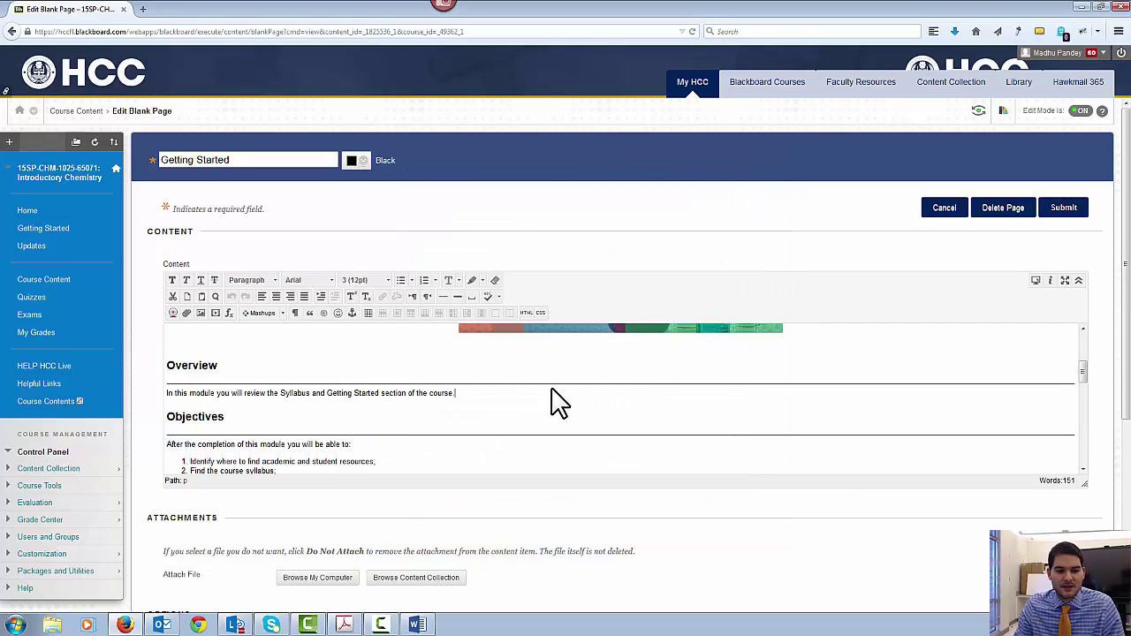
Look through the Getting Started page's content in the editor, from the banner to Instructional Materials.
{"action": "scroll", "coordinate": [503, 380], "scroll_direction": "down", "scroll_amount": 3}
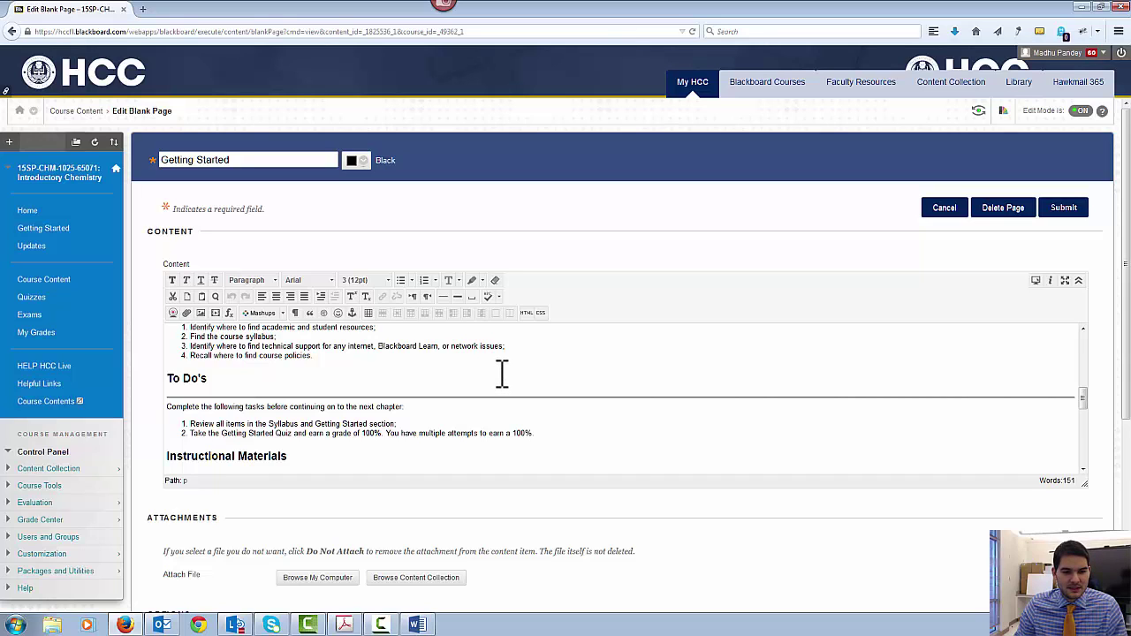
{"action": "scroll", "coordinate": [503, 379], "scroll_direction": "up", "scroll_amount": 5}
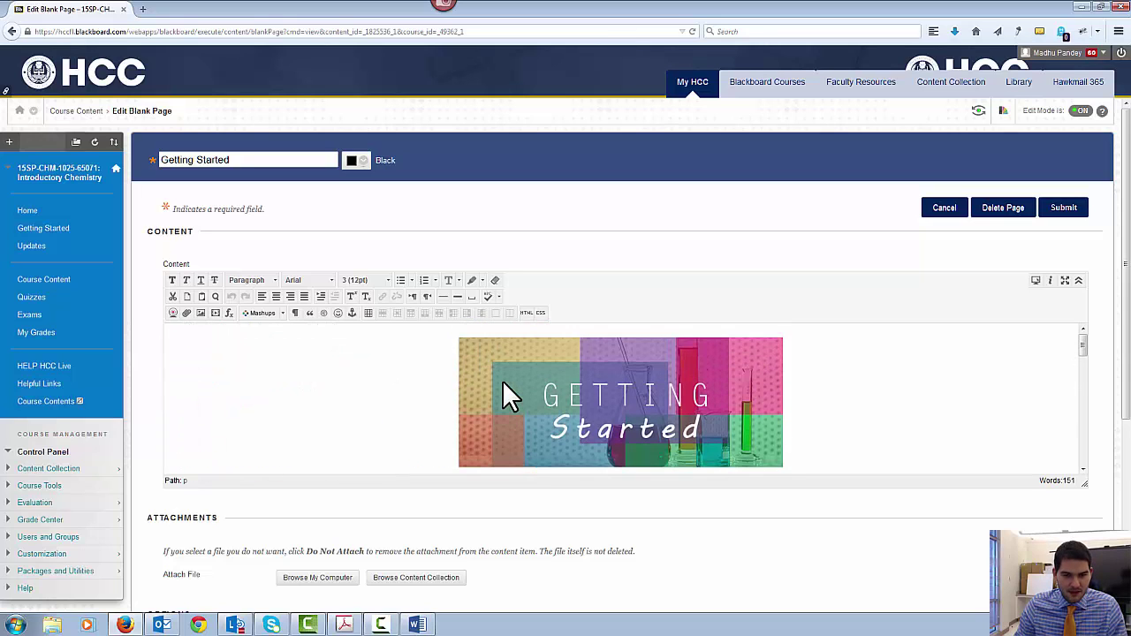
{"action": "scroll", "coordinate": [503, 379], "scroll_direction": "down", "scroll_amount": 3}
{"action": "scroll", "coordinate": [508, 381], "scroll_direction": "up", "scroll_amount": 2}
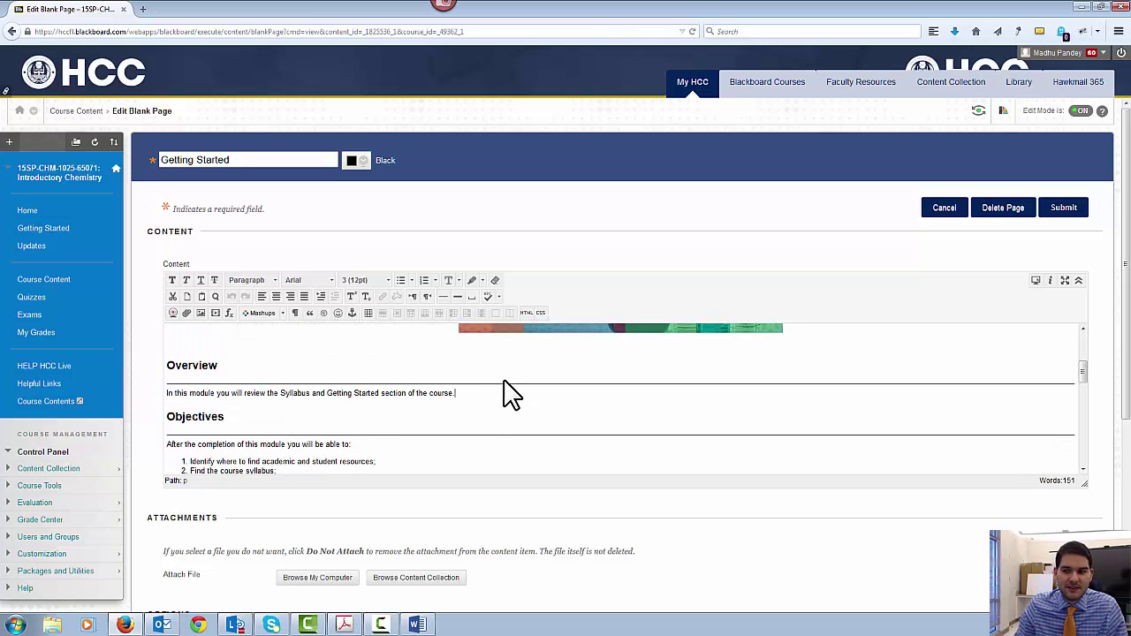
{"action": "scroll", "coordinate": [890, 362], "scroll_direction": "down", "scroll_amount": 3}
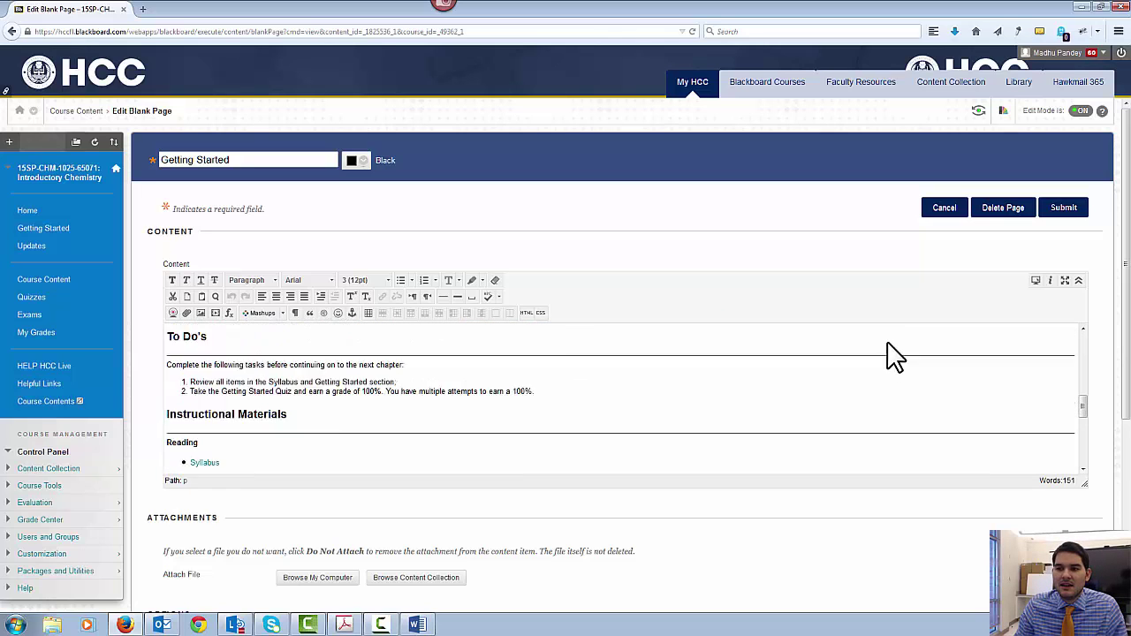
{"action": "scroll", "coordinate": [890, 358], "scroll_direction": "up", "scroll_amount": 6}
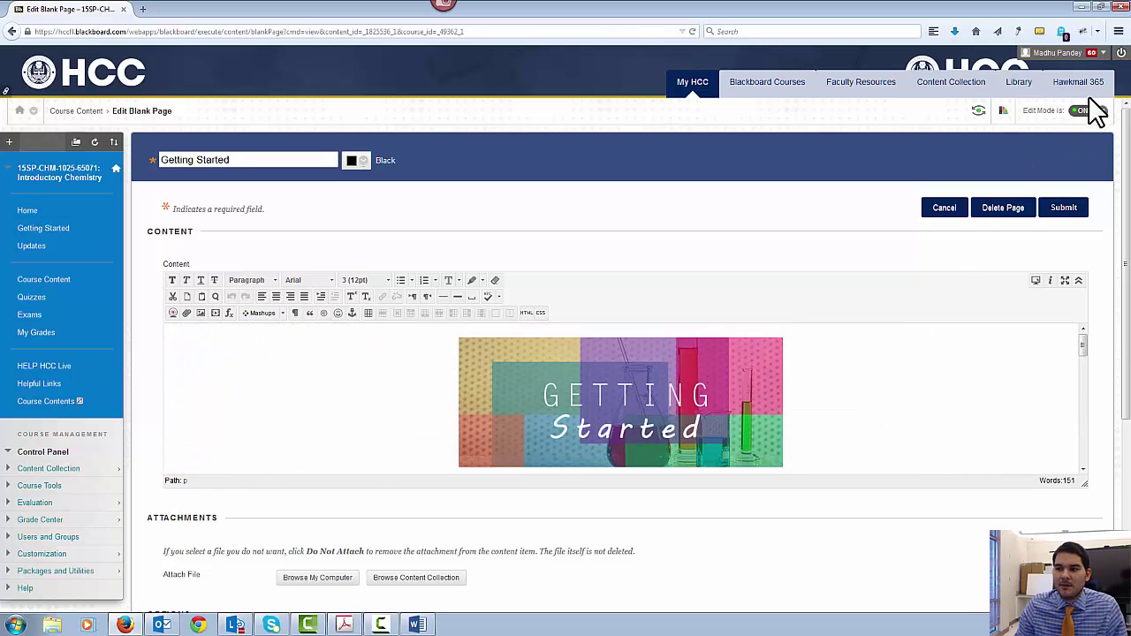
Create a blank page in Course Content with the title New Page, no content and default options, and submit it.
{"action": "left_click", "coordinate": [44, 279]}
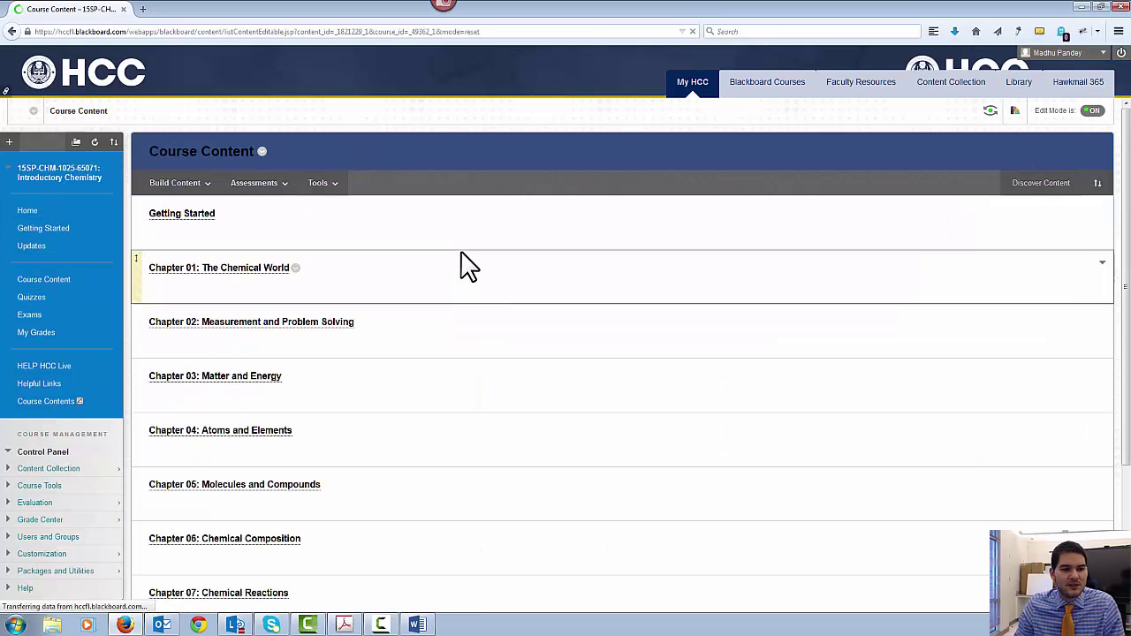
{"action": "left_click", "coordinate": [174, 183]}
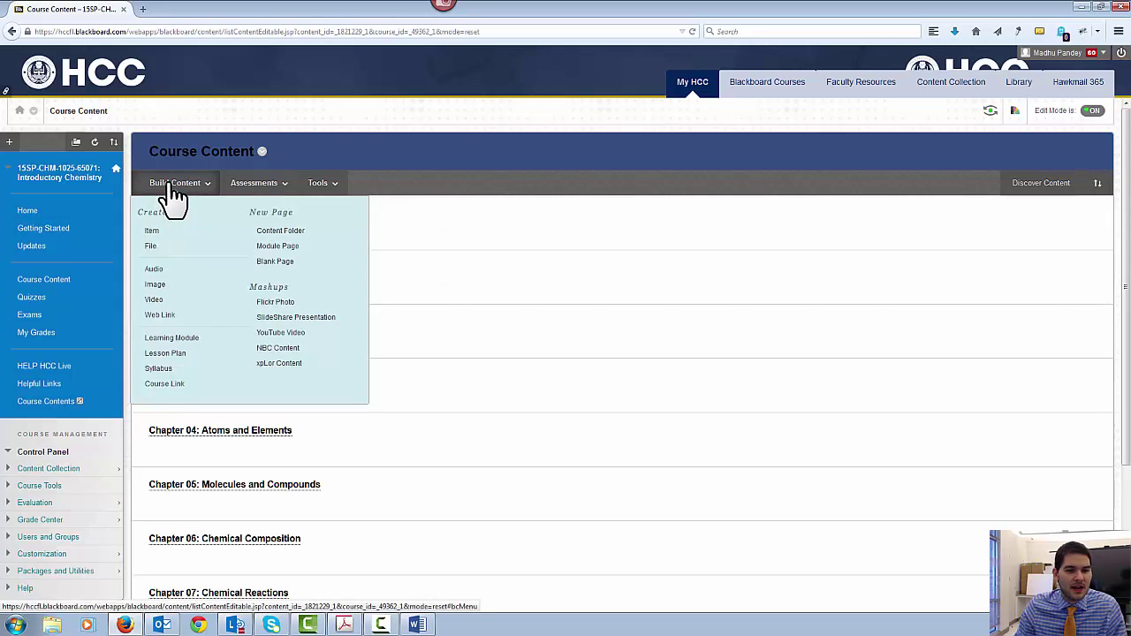
{"action": "left_click", "coordinate": [278, 263]}
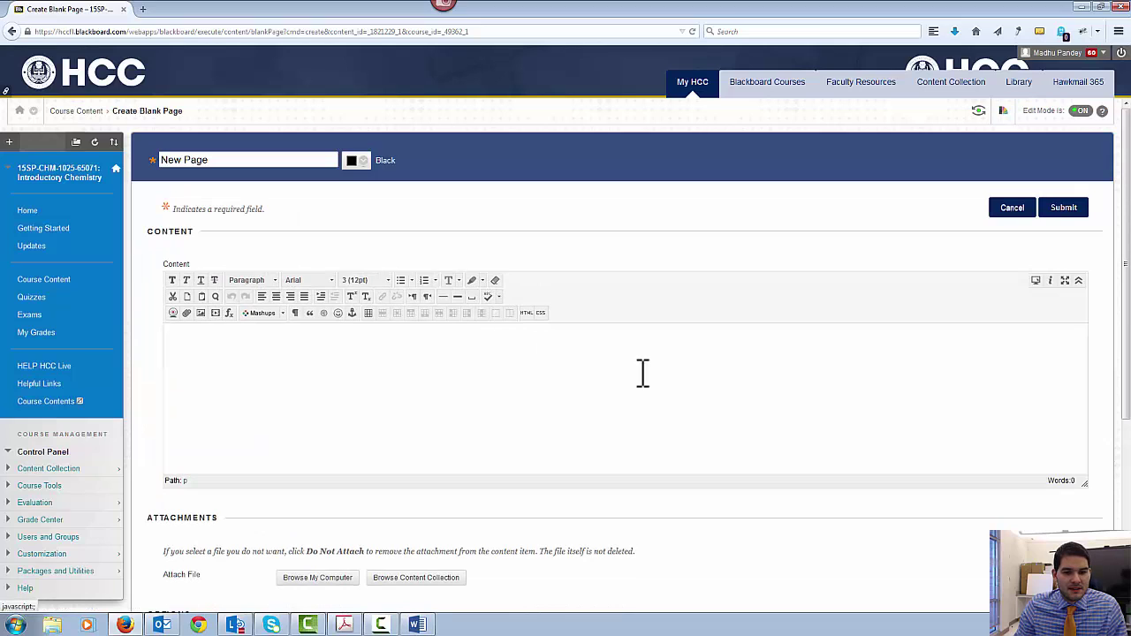
{"action": "left_click", "coordinate": [435, 375]}
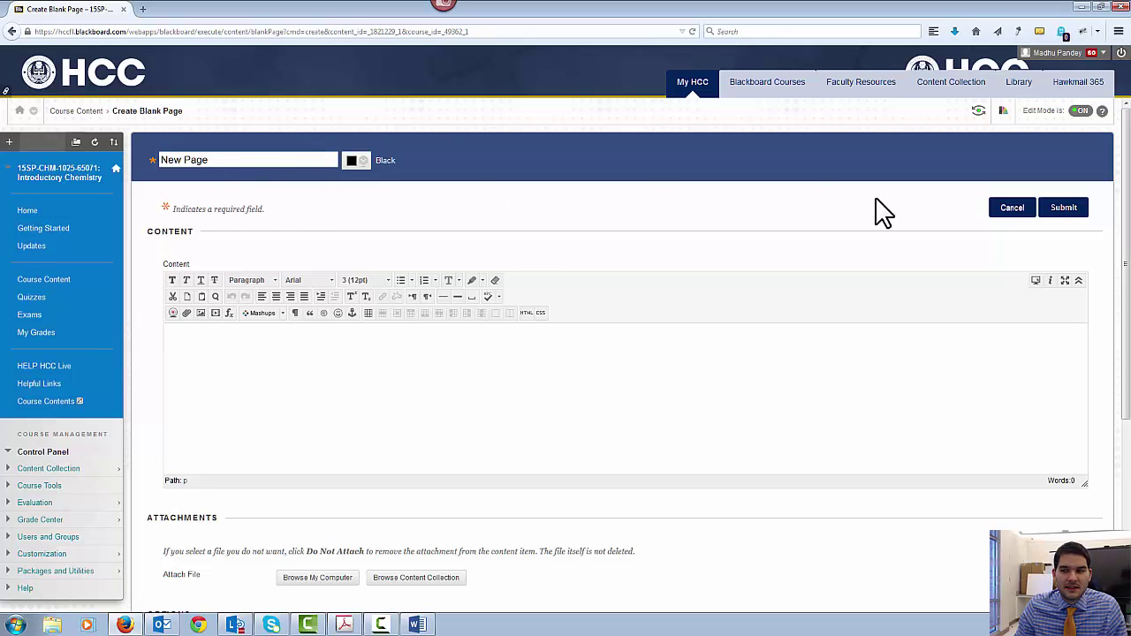
{"action": "left_click_drag", "start_coordinate": [1127, 161], "coordinate": [1128, 350]}
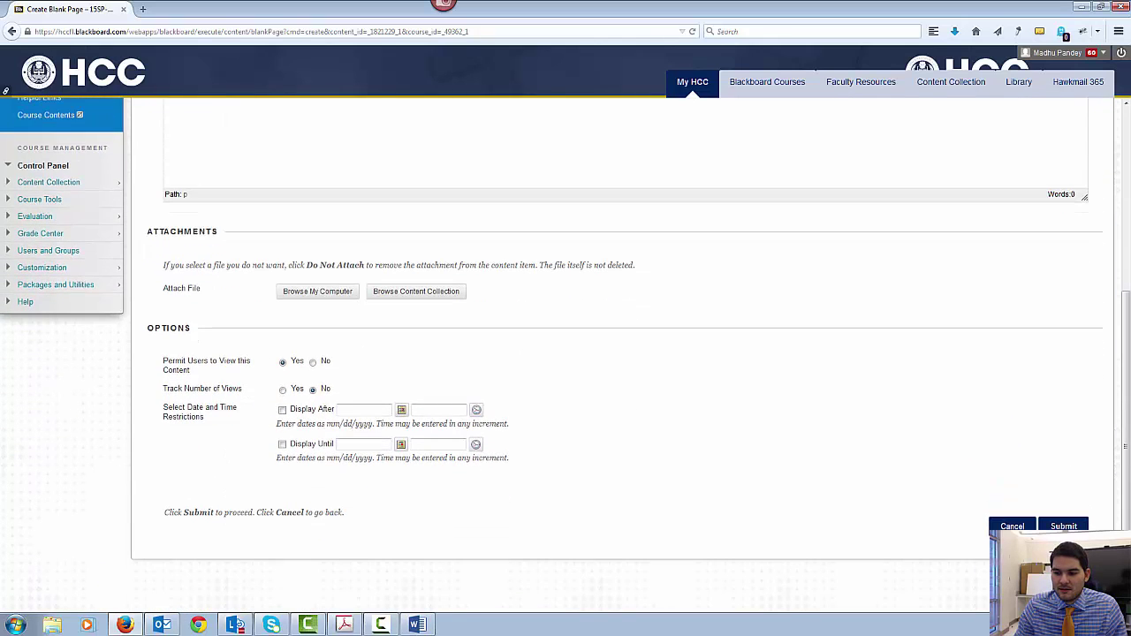
{"action": "key", "text": "Return"}
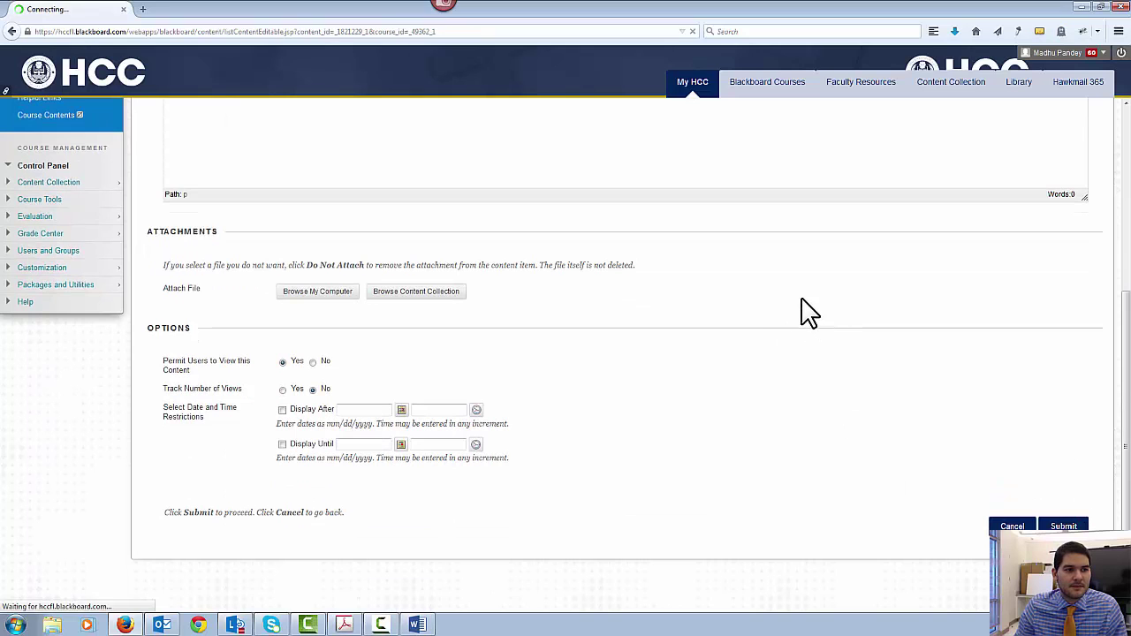
Open the Chapter 01: The Chemical World page for editing from the Course Content list.
{"action": "scroll", "coordinate": [699, 358], "scroll_direction": "down", "scroll_amount": 5}
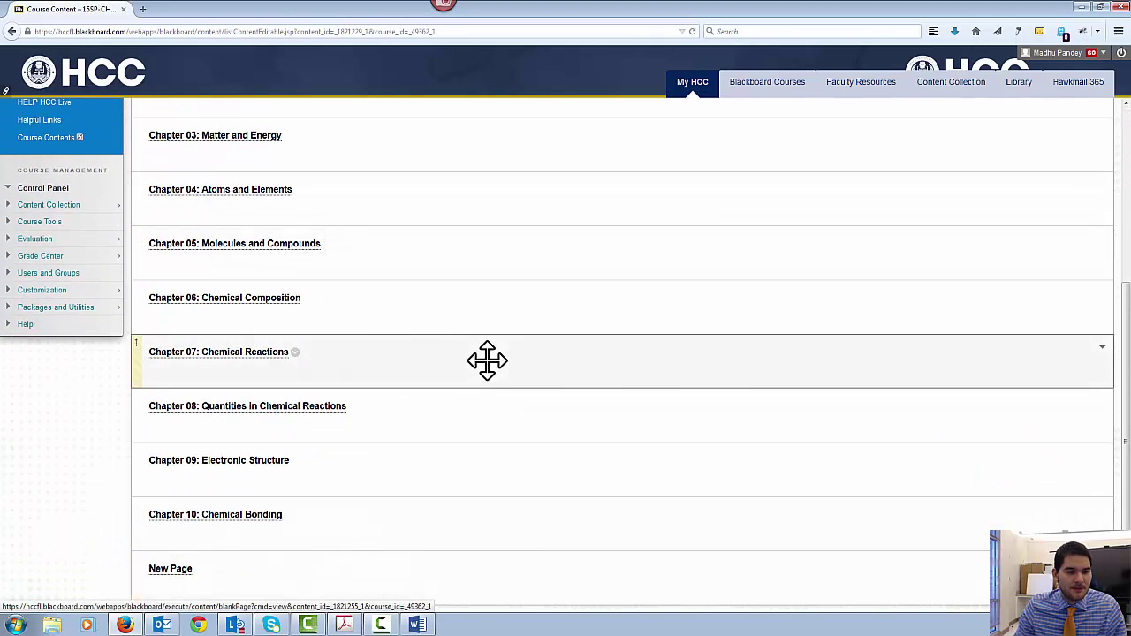
{"action": "scroll", "coordinate": [492, 409], "scroll_direction": "up", "scroll_amount": 1}
{"action": "scroll", "coordinate": [492, 409], "scroll_direction": "up", "scroll_amount": 3}
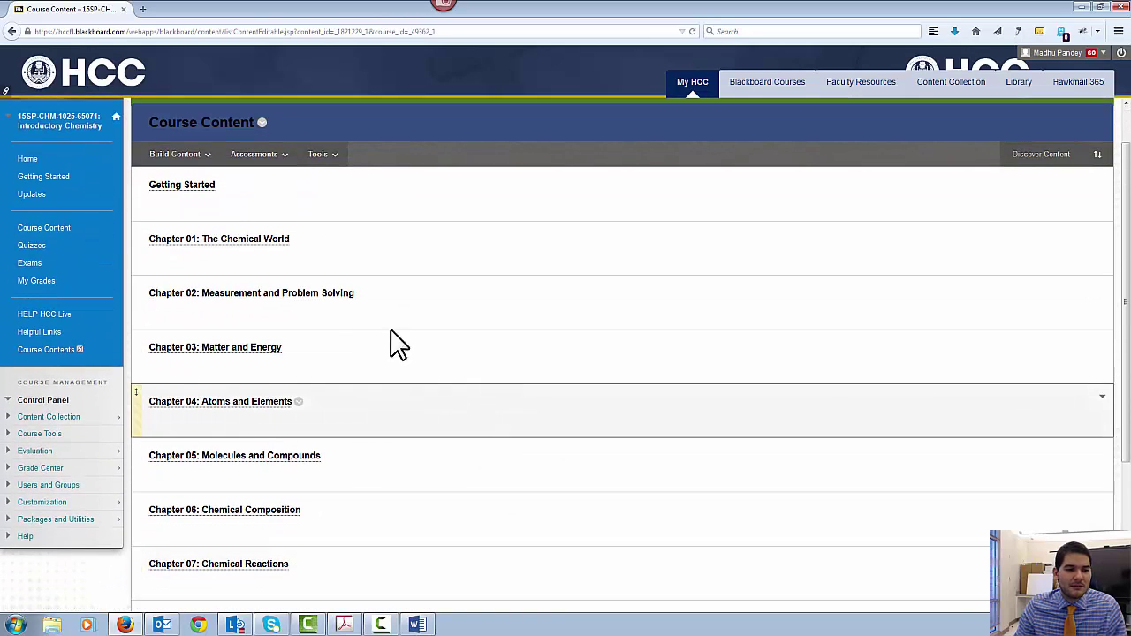
{"action": "left_click", "coordinate": [192, 238]}
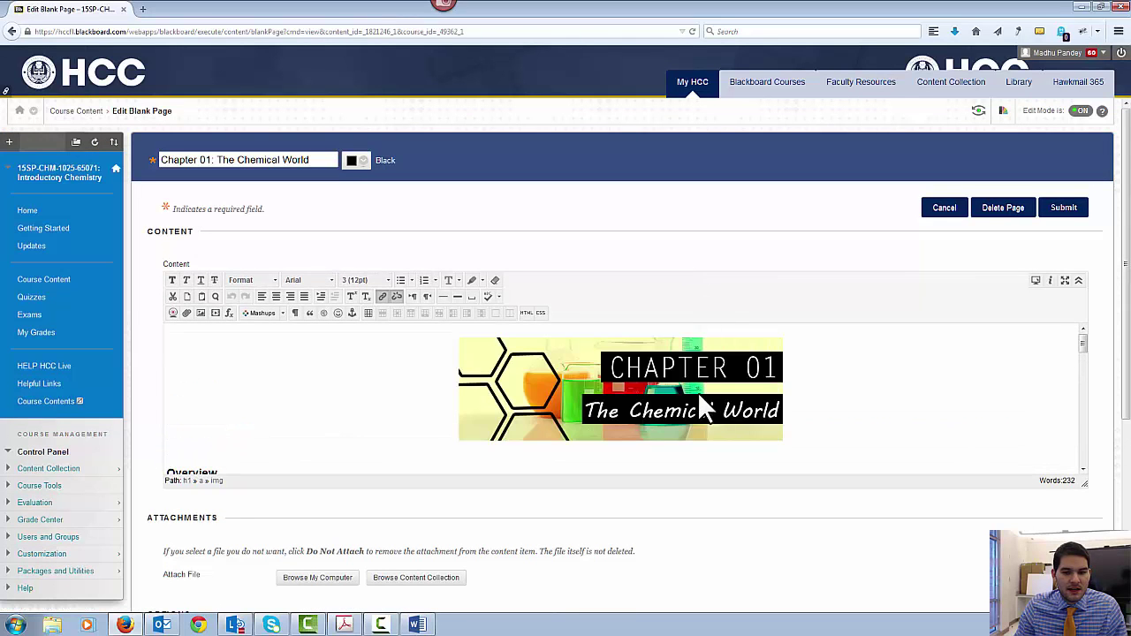
Select the entire HTML source of the Chapter 01 page, and close the code view without updating.
{"action": "left_click", "coordinate": [530, 314]}
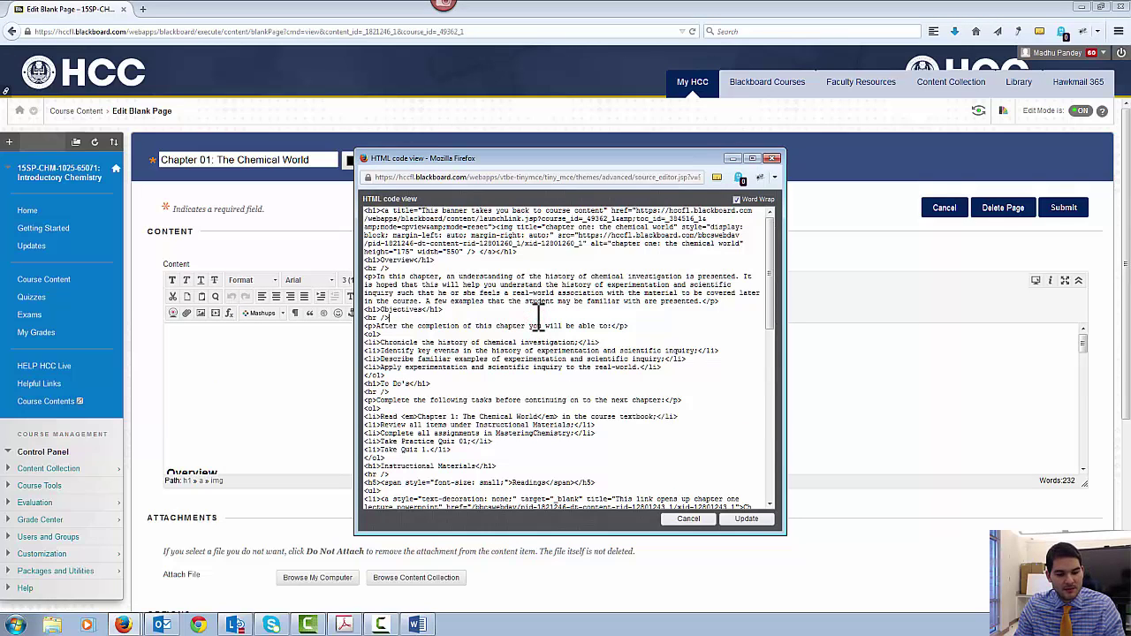
{"action": "key", "text": "ctrl+a"}
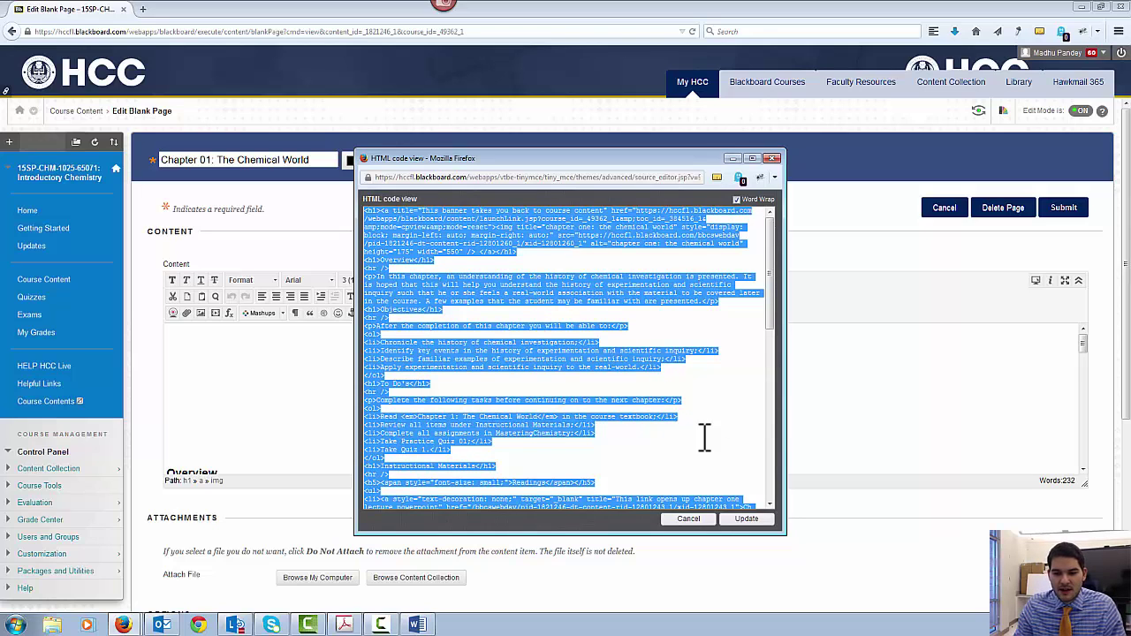
{"action": "left_click", "coordinate": [690, 520]}
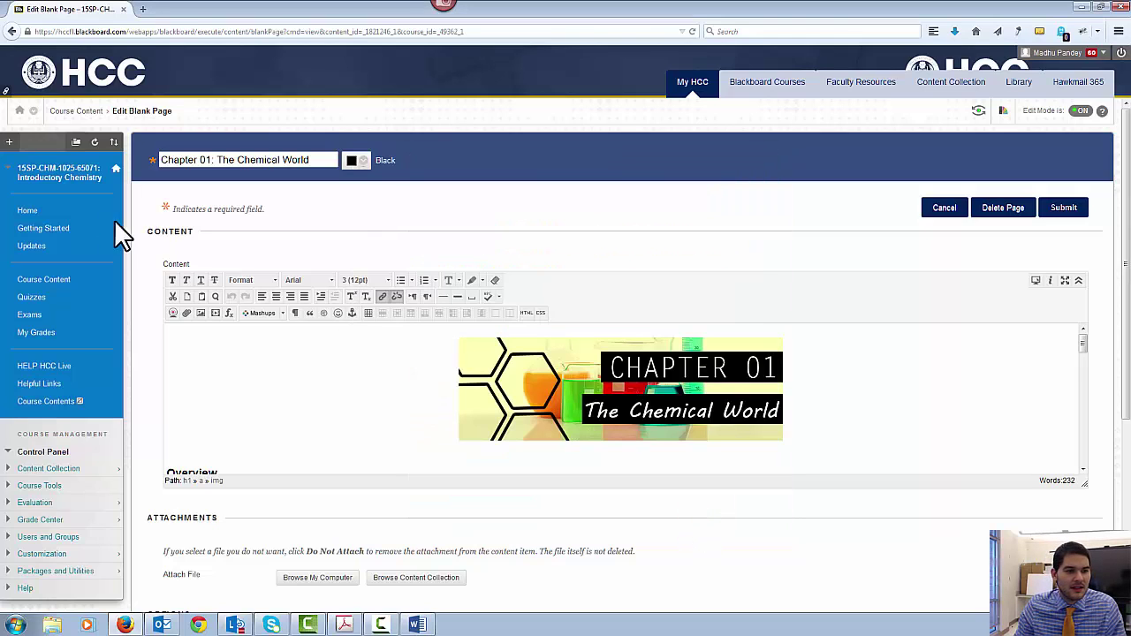
Open New Page from Course Content for editing, paste the copied Chapter 01 HTML into its code view, and update the content.
{"action": "left_click", "coordinate": [49, 279]}
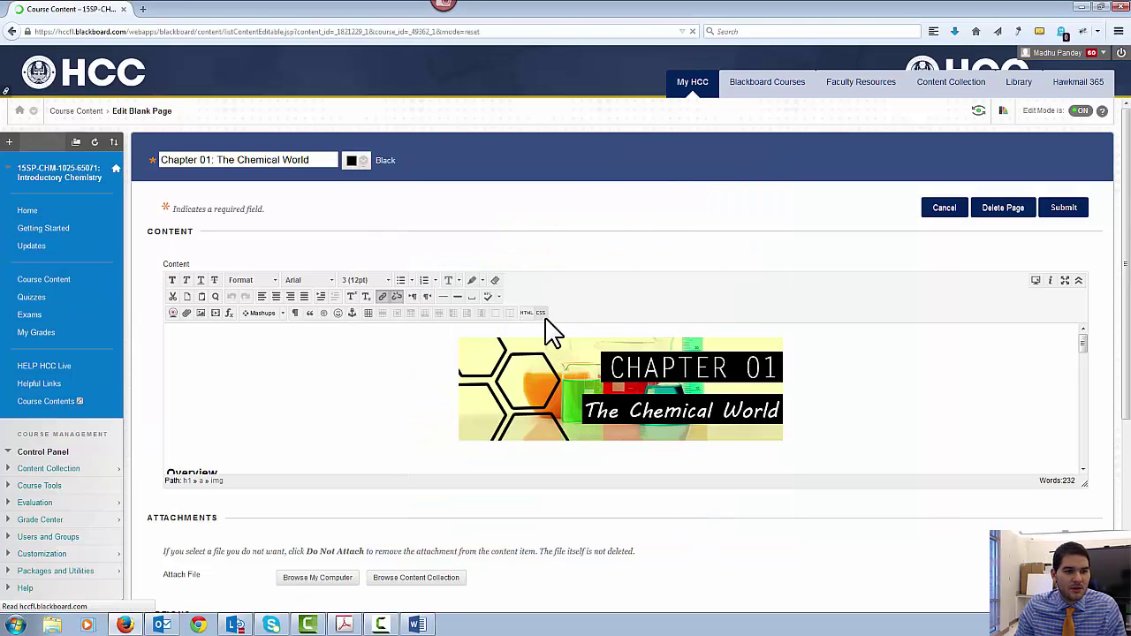
{"action": "scroll", "coordinate": [591, 371], "scroll_direction": "down", "scroll_amount": 3}
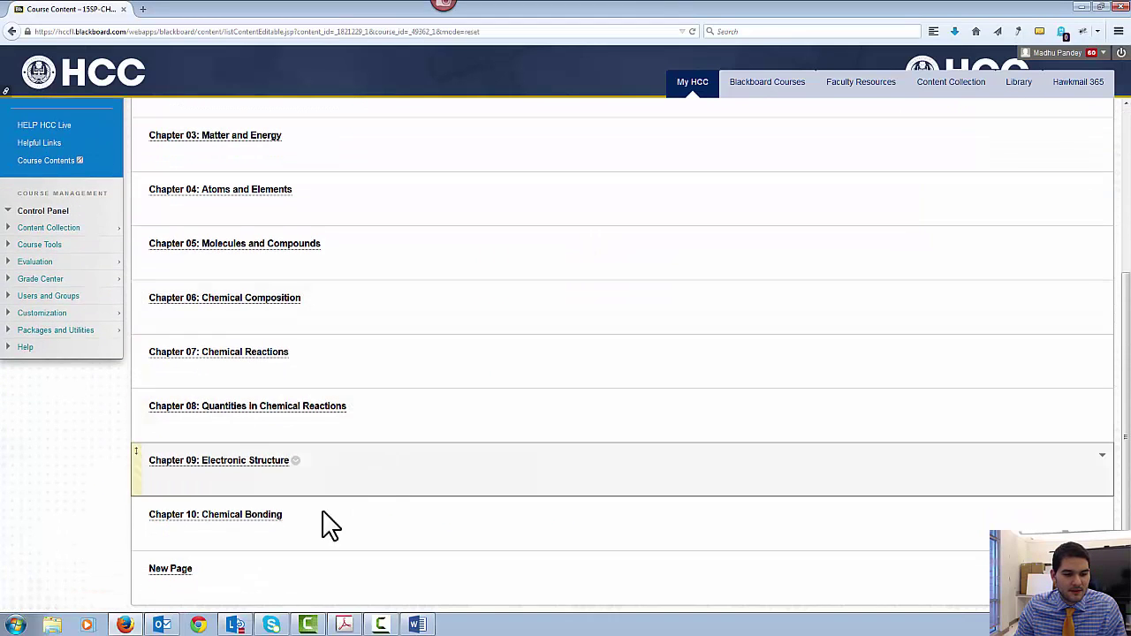
{"action": "left_click", "coordinate": [181, 568]}
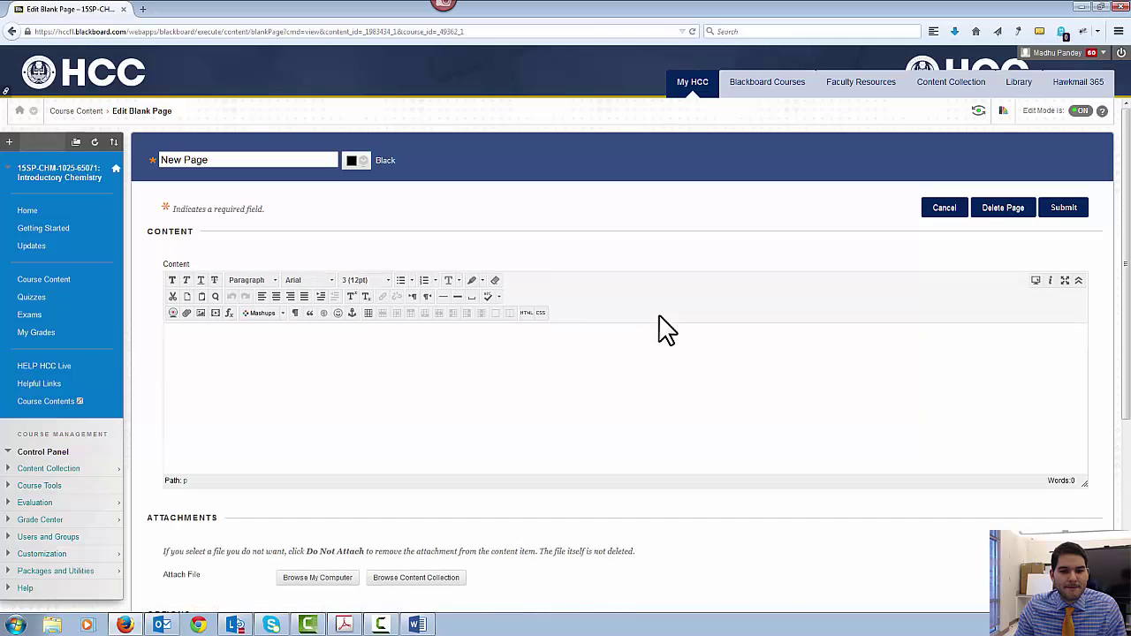
{"action": "left_click", "coordinate": [528, 313]}
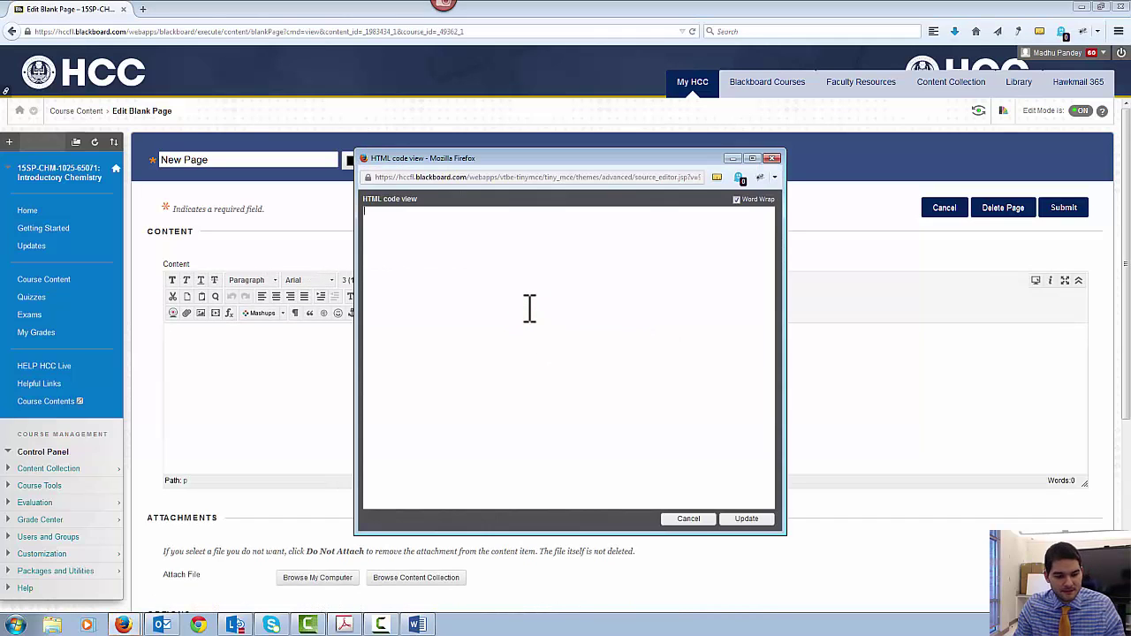
{"action": "key", "text": "ctrl+v"}
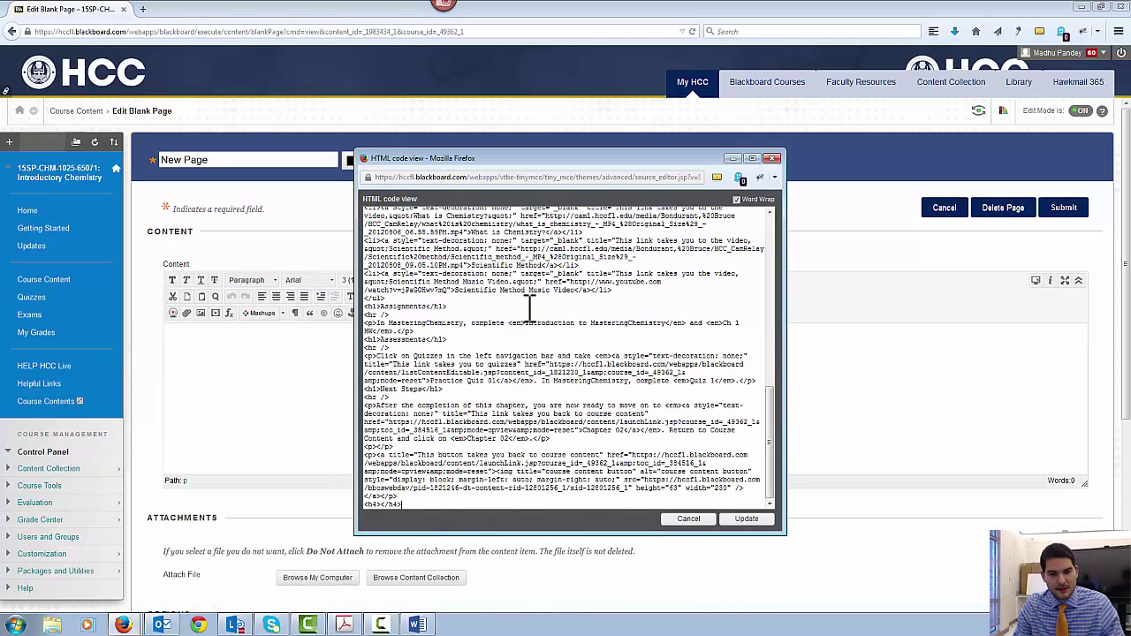
{"action": "left_click", "coordinate": [740, 519]}
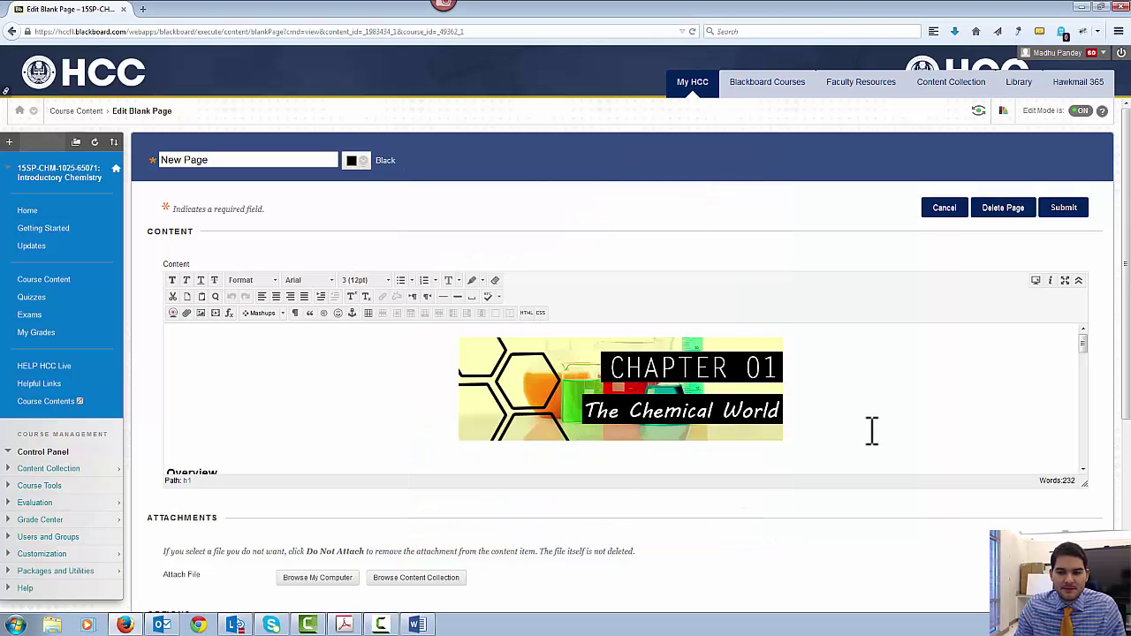
Look through the pasted content of New Page from the Overview section to Next Steps.
{"action": "scroll", "coordinate": [871, 430], "scroll_direction": "down", "scroll_amount": 3}
{"action": "scroll", "coordinate": [870, 438], "scroll_direction": "up", "scroll_amount": 2}
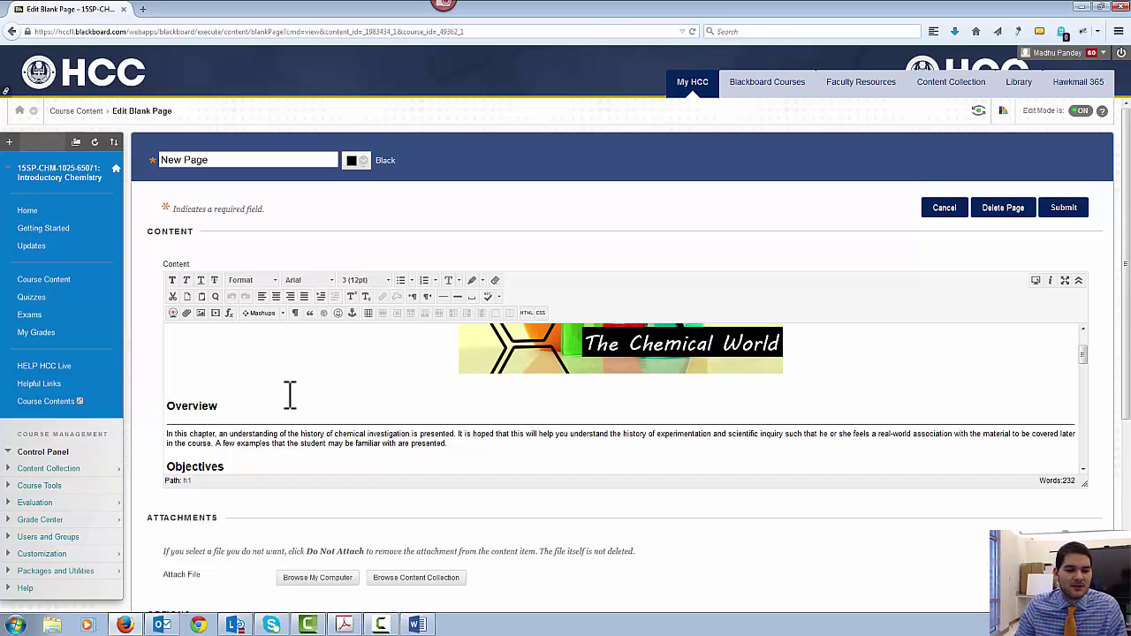
{"action": "scroll", "coordinate": [286, 394], "scroll_direction": "down", "scroll_amount": 2}
{"action": "scroll", "coordinate": [276, 395], "scroll_direction": "down", "scroll_amount": 5}
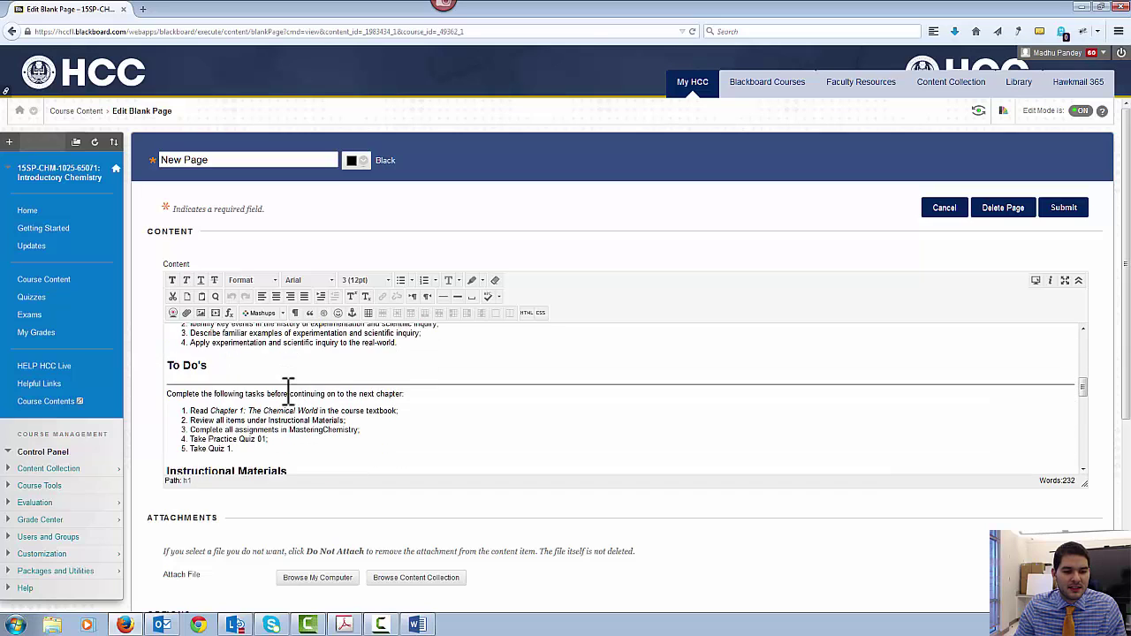
{"action": "scroll", "coordinate": [336, 389], "scroll_direction": "down", "scroll_amount": 3}
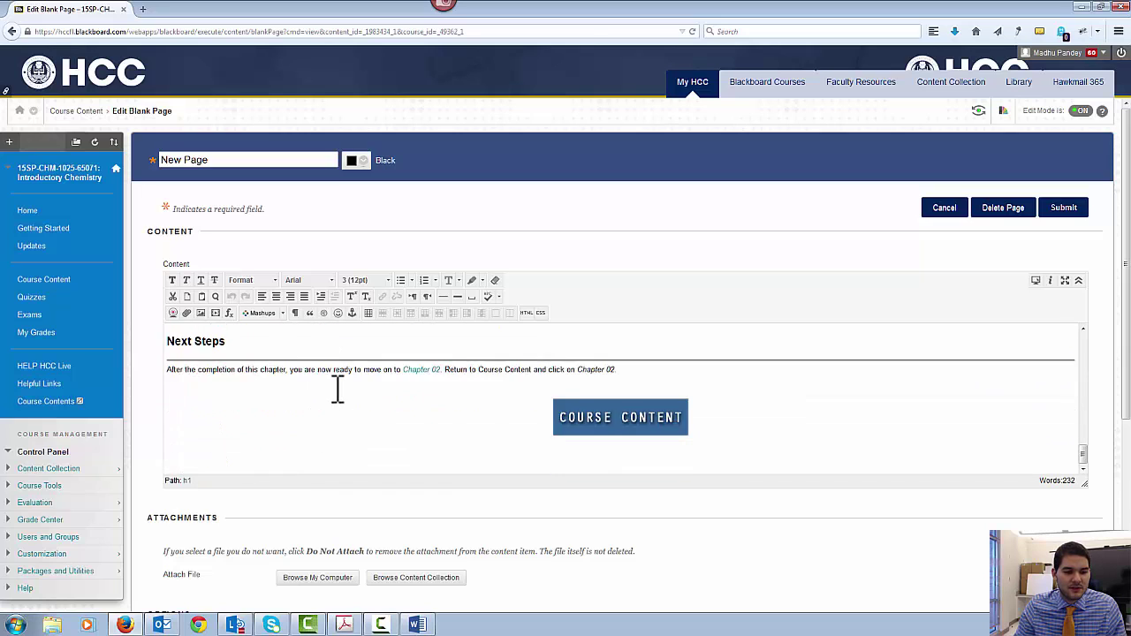
{"action": "scroll", "coordinate": [335, 388], "scroll_direction": "up", "scroll_amount": 3}
{"action": "scroll", "coordinate": [200, 452], "scroll_direction": "down", "scroll_amount": 5}
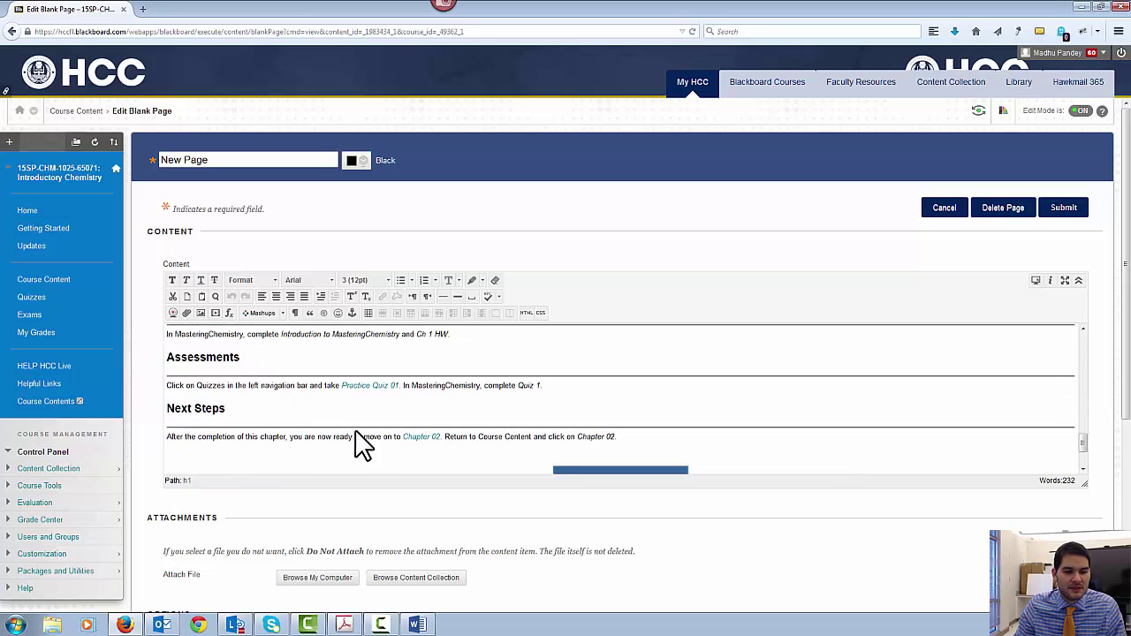
{"action": "scroll", "coordinate": [375, 433], "scroll_direction": "down", "scroll_amount": 2}
{"action": "scroll", "coordinate": [416, 431], "scroll_direction": "up", "scroll_amount": 3}
{"action": "scroll", "coordinate": [427, 433], "scroll_direction": "up", "scroll_amount": 10}
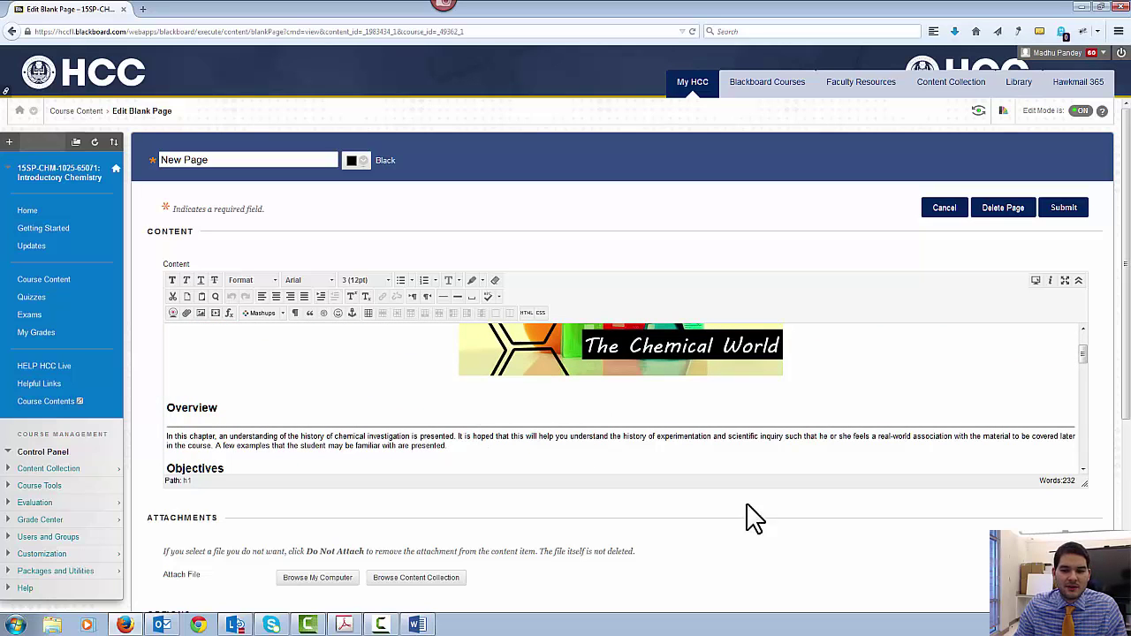
Review the chapter-specific text and links in New Page, from Objectives and Instructional Materials to the Course Content button.
{"action": "scroll", "coordinate": [364, 407], "scroll_direction": "down", "scroll_amount": 2}
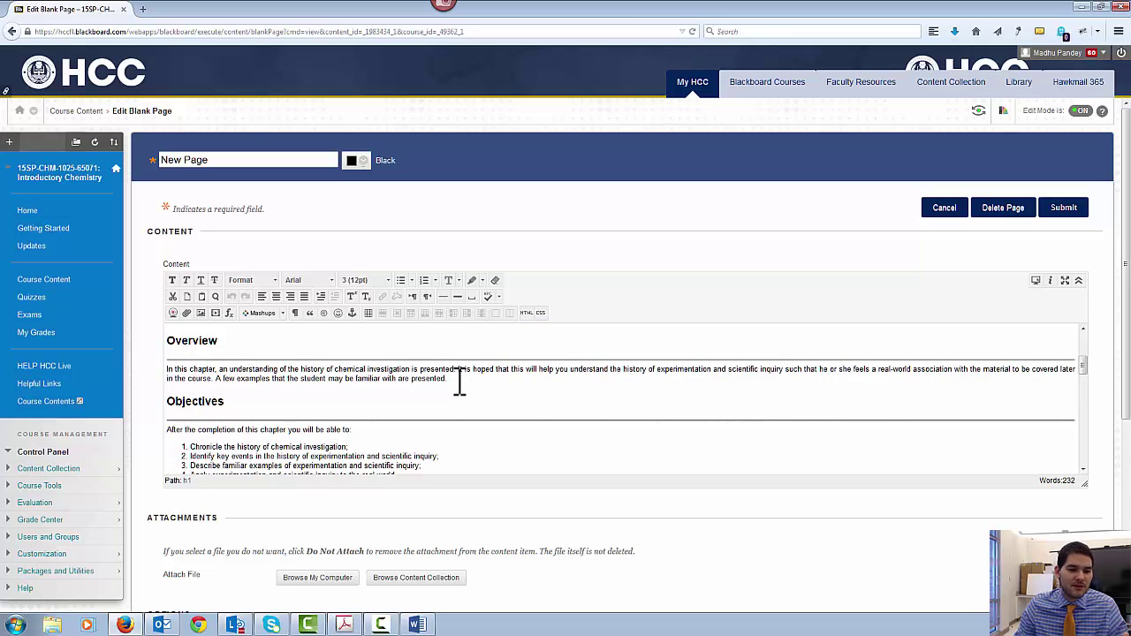
{"action": "scroll", "coordinate": [457, 380], "scroll_direction": "down", "scroll_amount": 5}
{"action": "scroll", "coordinate": [435, 366], "scroll_direction": "down", "scroll_amount": 1}
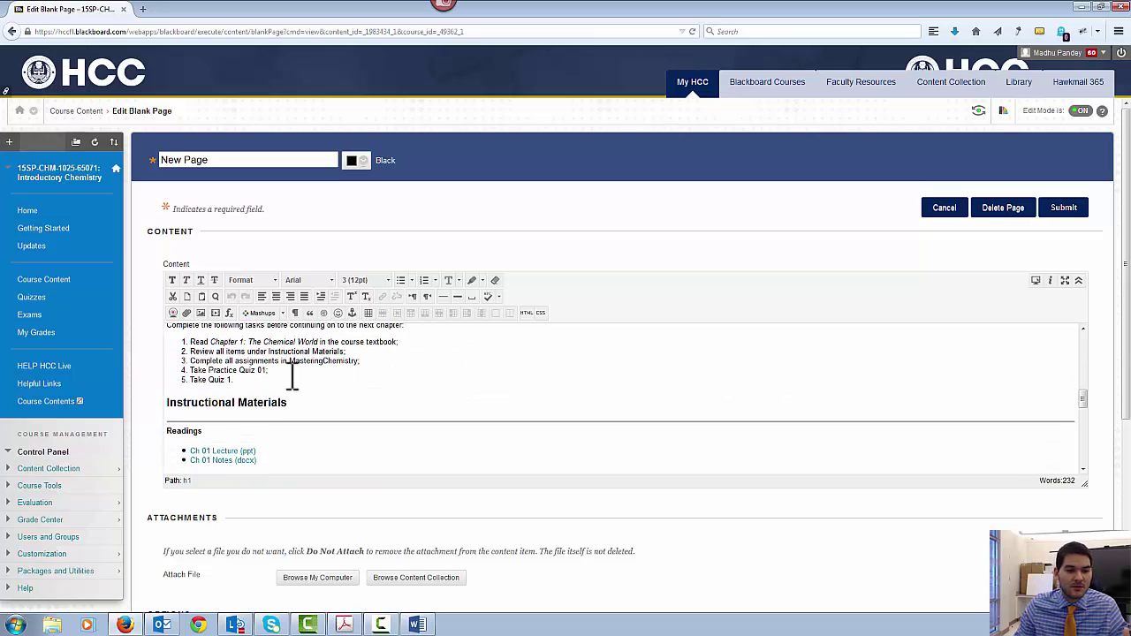
{"action": "scroll", "coordinate": [310, 390], "scroll_direction": "down", "scroll_amount": 3}
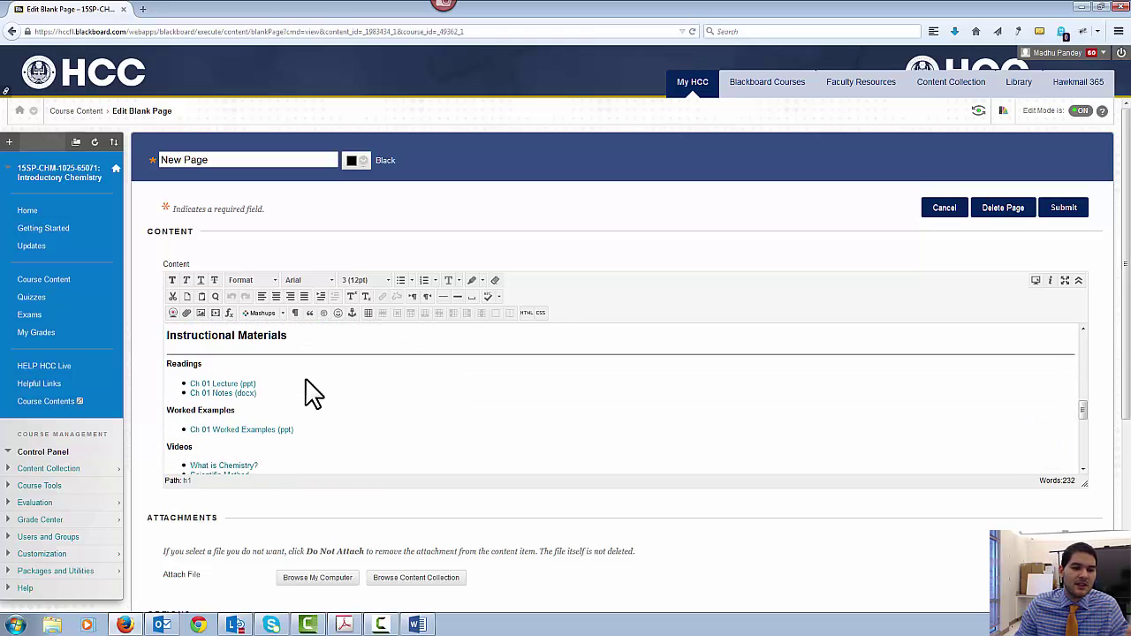
{"action": "scroll", "coordinate": [318, 385], "scroll_direction": "down", "scroll_amount": 3}
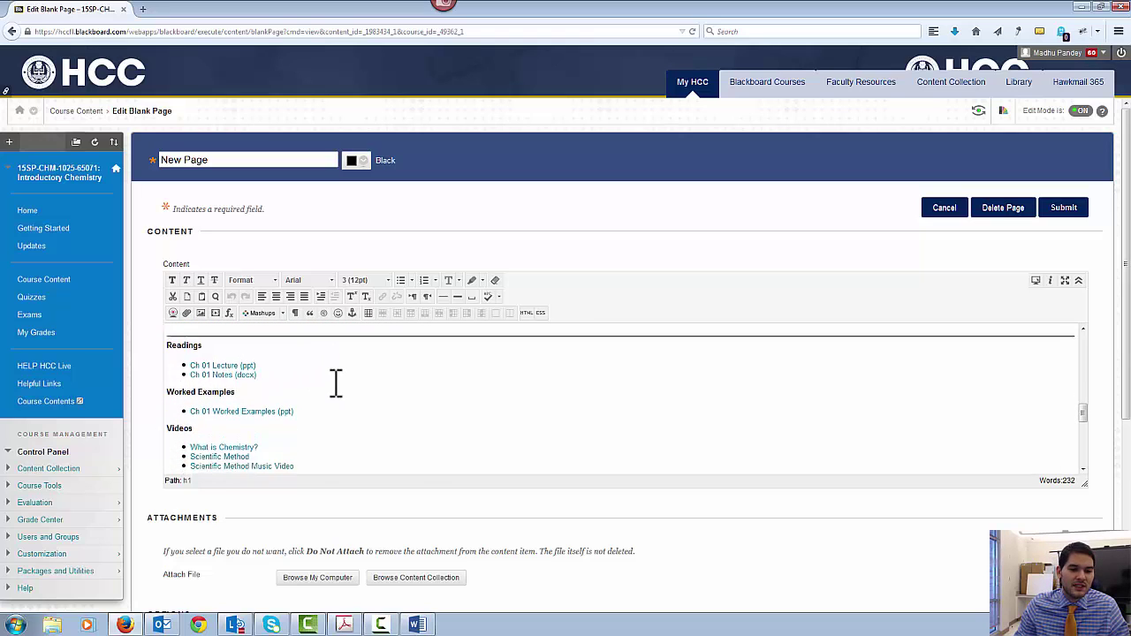
{"action": "scroll", "coordinate": [417, 404], "scroll_direction": "down", "scroll_amount": 6}
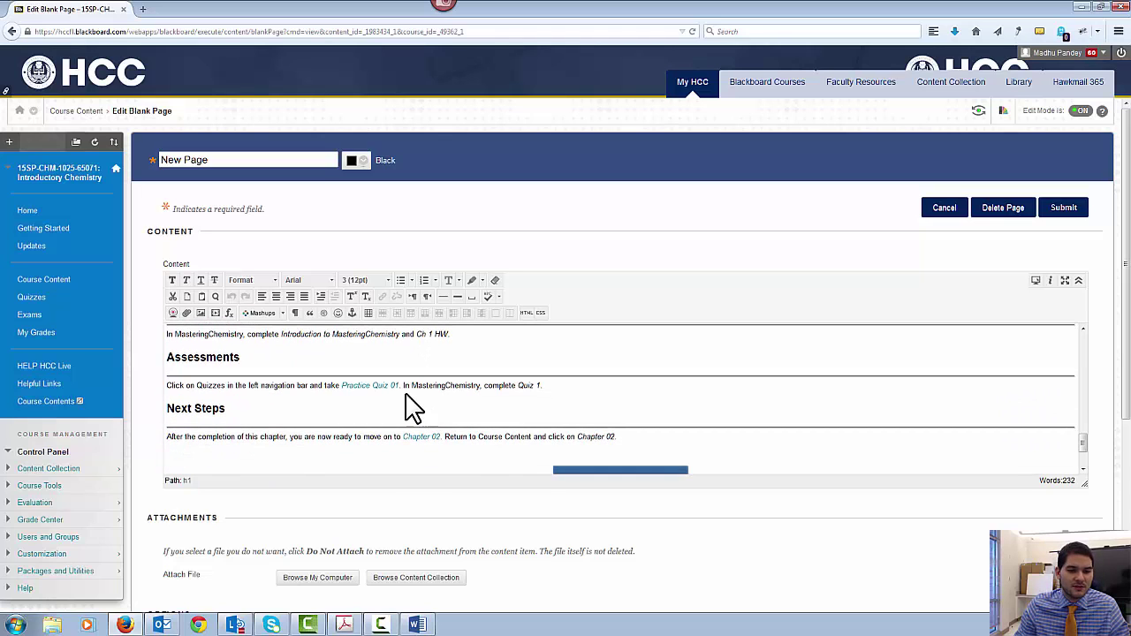
{"action": "scroll", "coordinate": [404, 386], "scroll_direction": "up", "scroll_amount": 3}
{"action": "scroll", "coordinate": [316, 398], "scroll_direction": "down", "scroll_amount": 6}
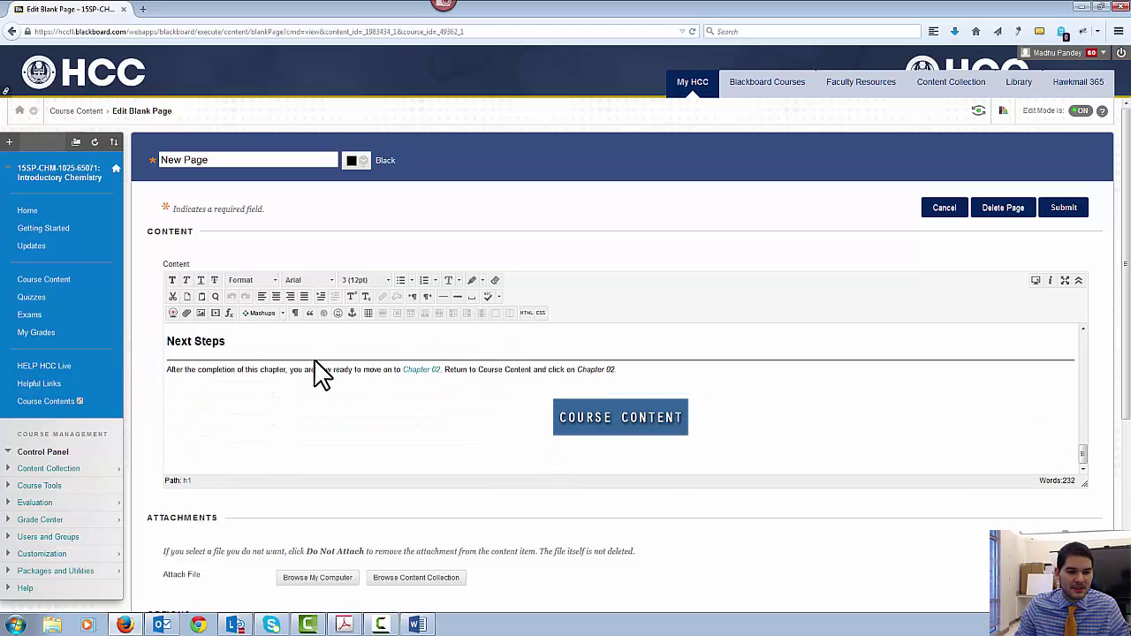
{"action": "scroll", "coordinate": [293, 386], "scroll_direction": "up", "scroll_amount": 3}
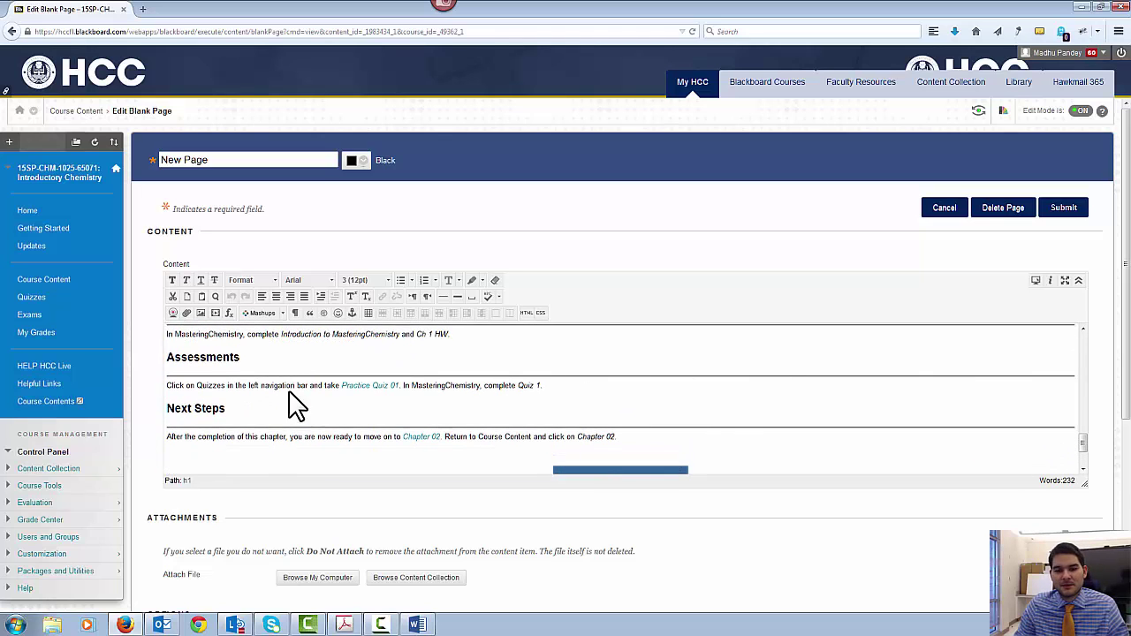
{"action": "scroll", "coordinate": [300, 407], "scroll_direction": "down", "scroll_amount": 3}
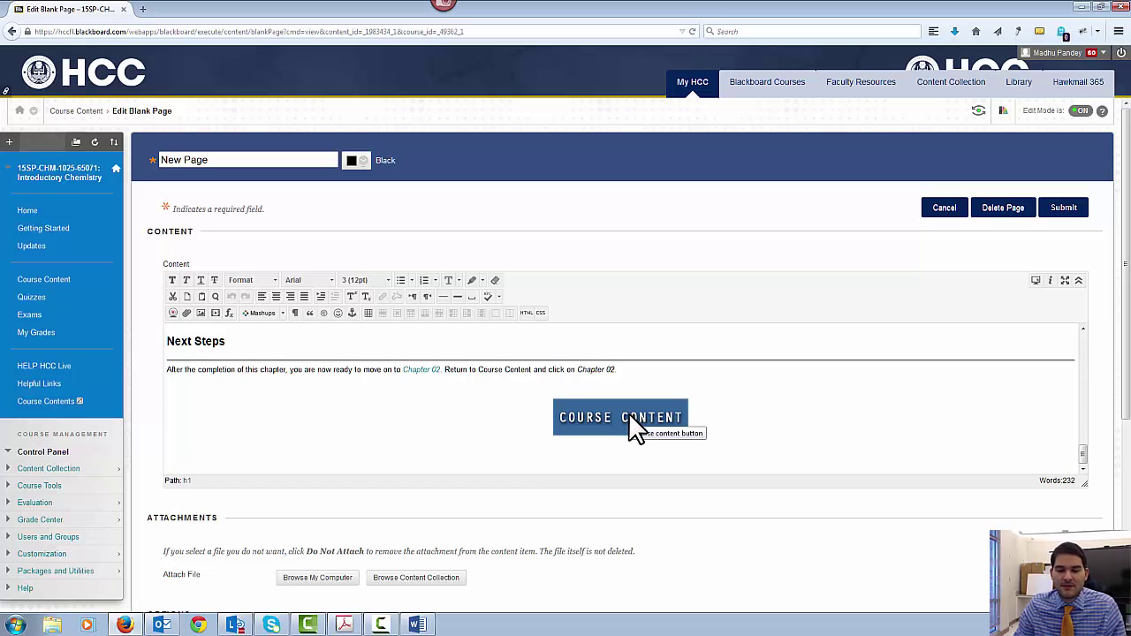
Submit New Page with the pasted chapter content and default options.
{"action": "scroll", "coordinate": [628, 413], "scroll_direction": "up", "scroll_amount": 10}
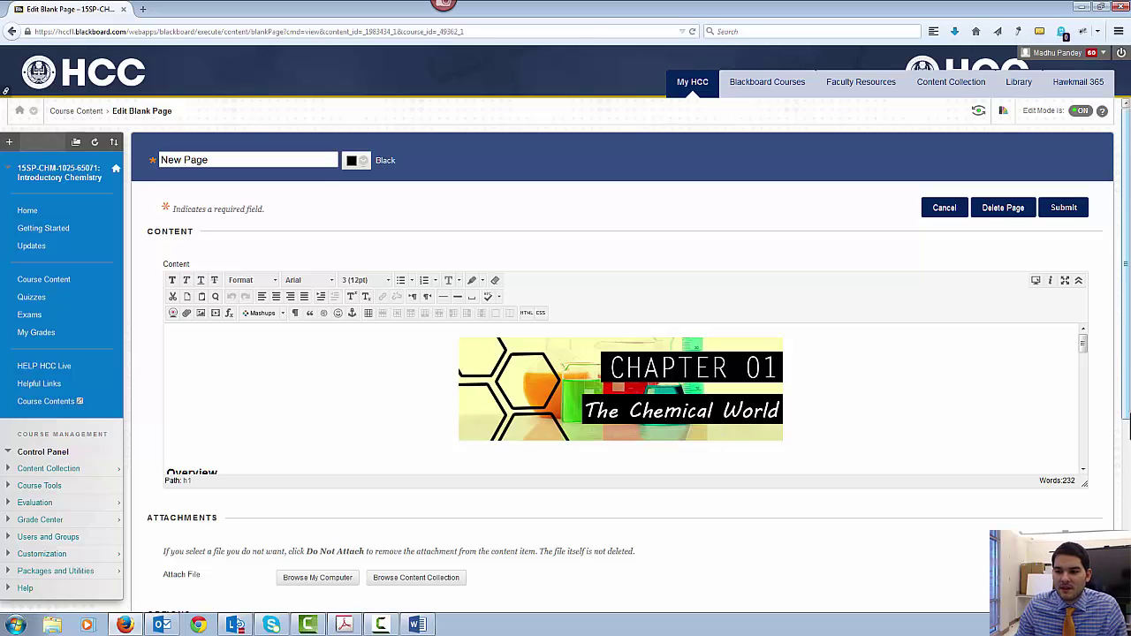
{"action": "scroll", "coordinate": [1111, 477], "scroll_direction": "down", "scroll_amount": 2}
{"action": "scroll", "coordinate": [1111, 477], "scroll_direction": "down", "scroll_amount": 5}
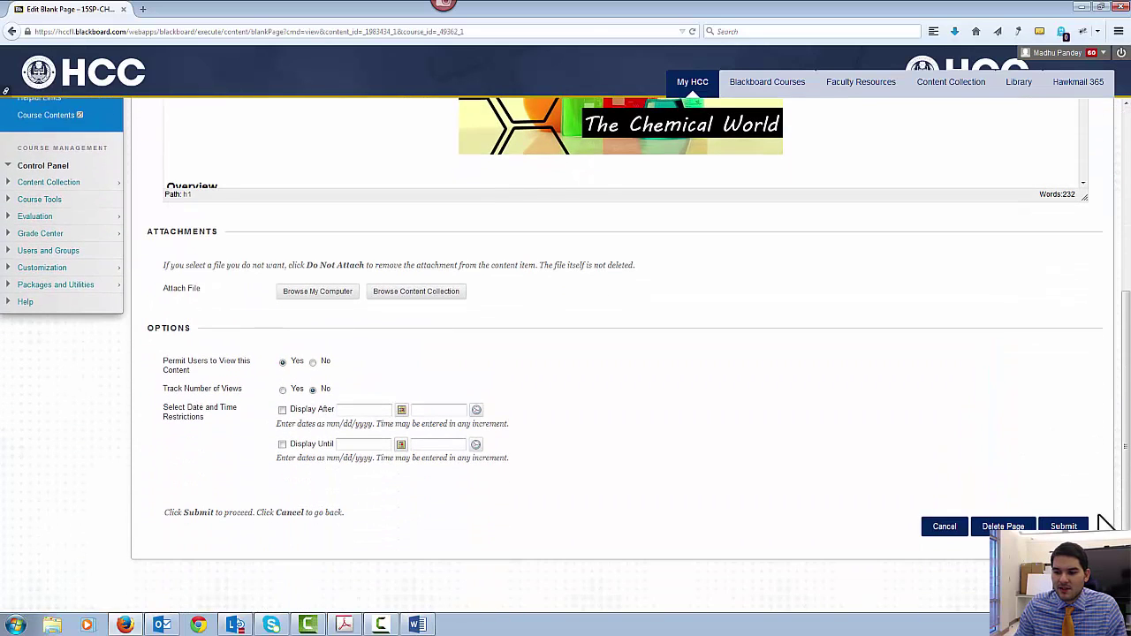
{"action": "left_click", "coordinate": [1065, 526]}
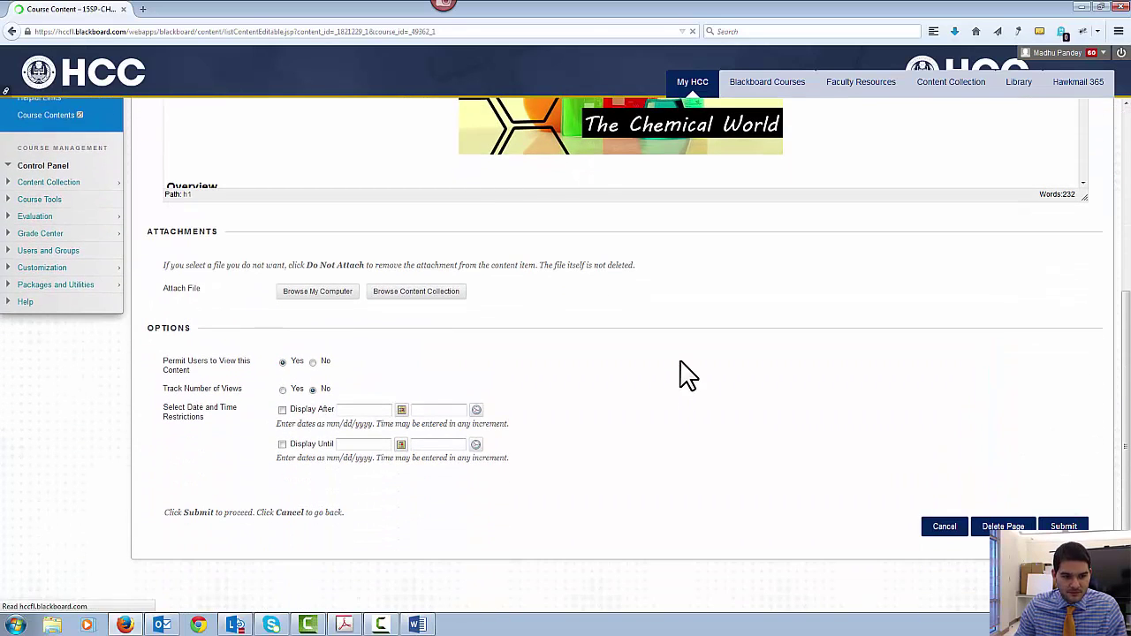
Reopen New Page from the Course Content list, check its title field, and submit the page again.
{"action": "scroll", "coordinate": [453, 329], "scroll_direction": "down", "scroll_amount": 6}
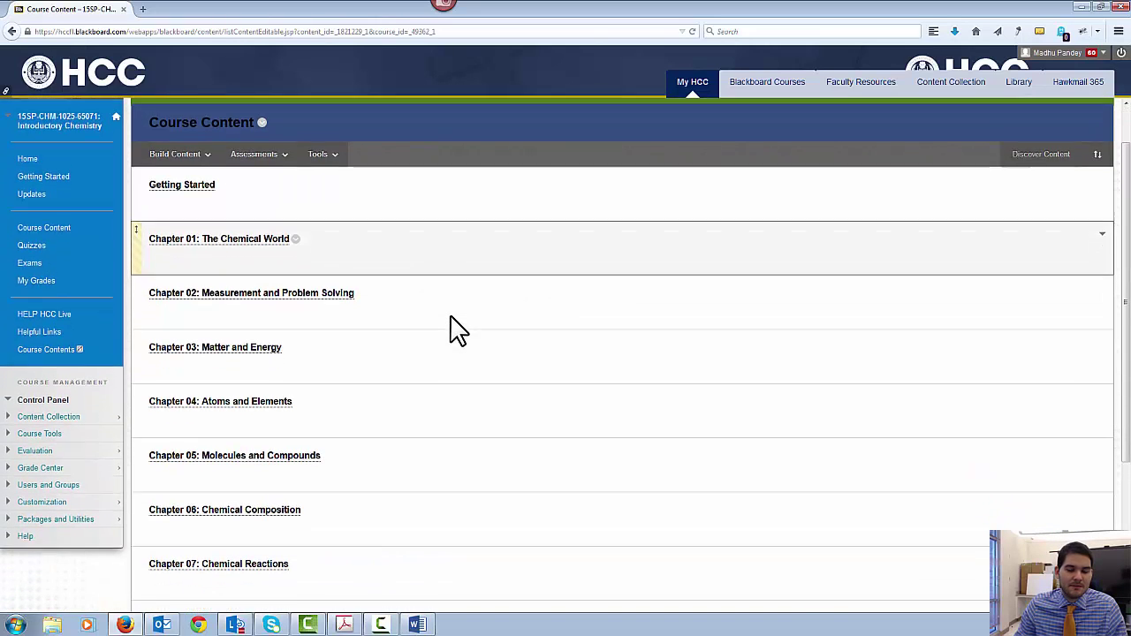
{"action": "left_click", "coordinate": [159, 569]}
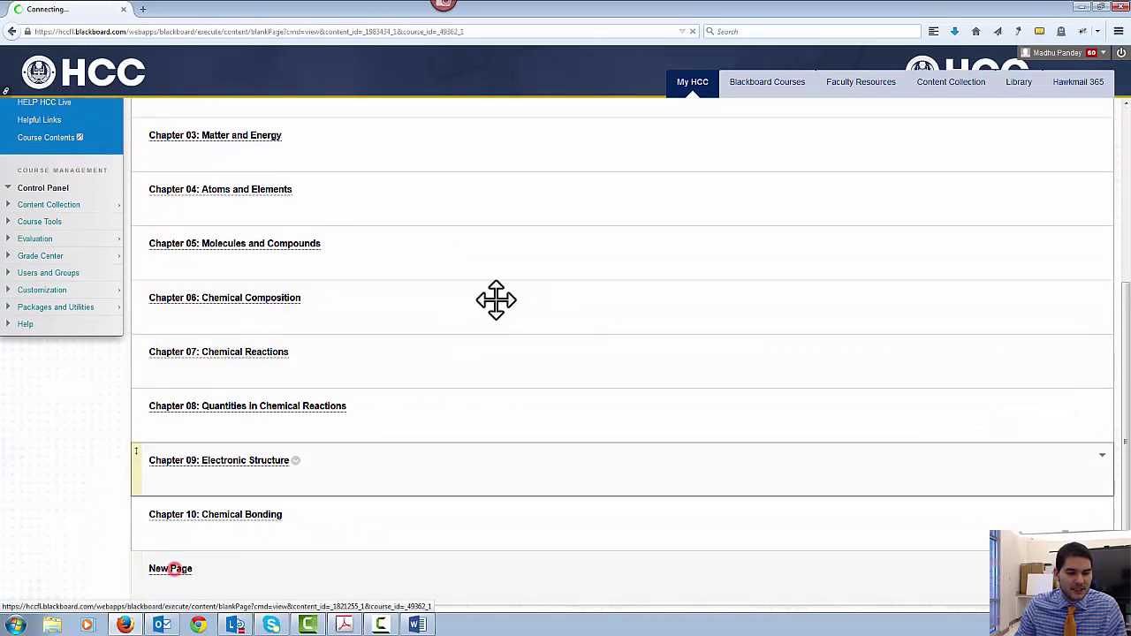
{"action": "left_click_drag", "start_coordinate": [235, 162], "coordinate": [181, 159]}
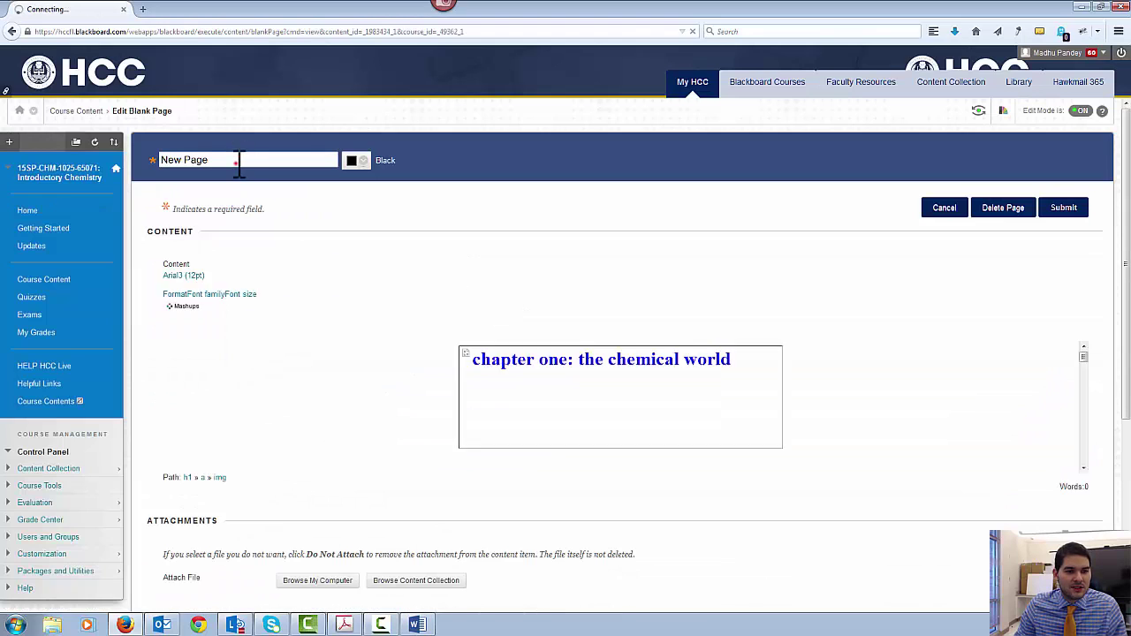
{"action": "left_click", "coordinate": [212, 159]}
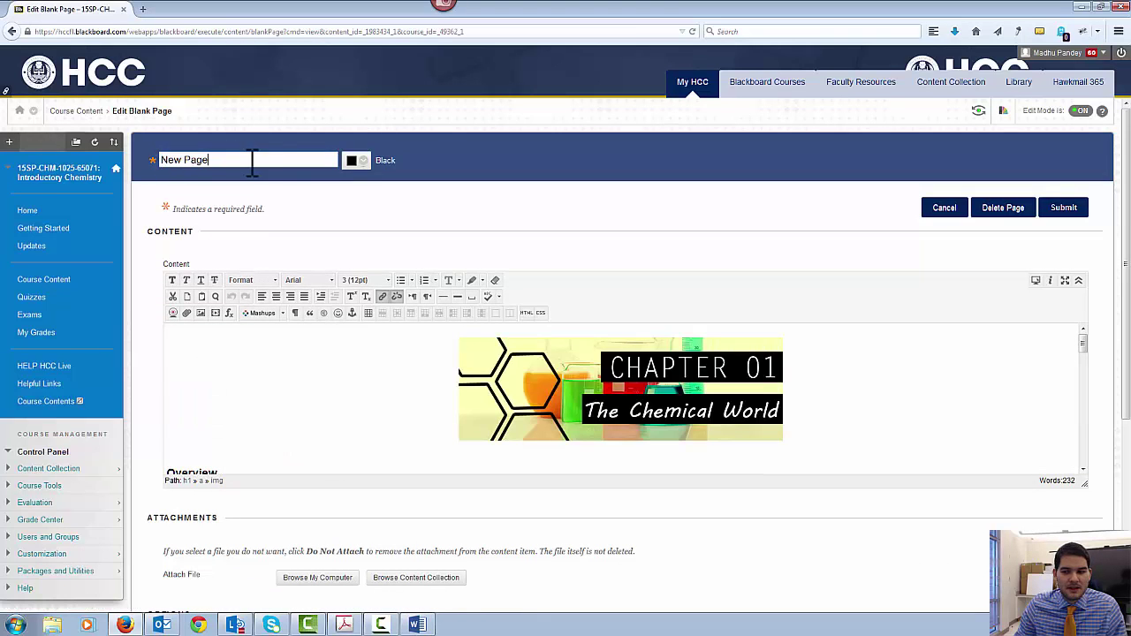
{"action": "scroll", "coordinate": [1121, 281], "scroll_direction": "down", "scroll_amount": 3}
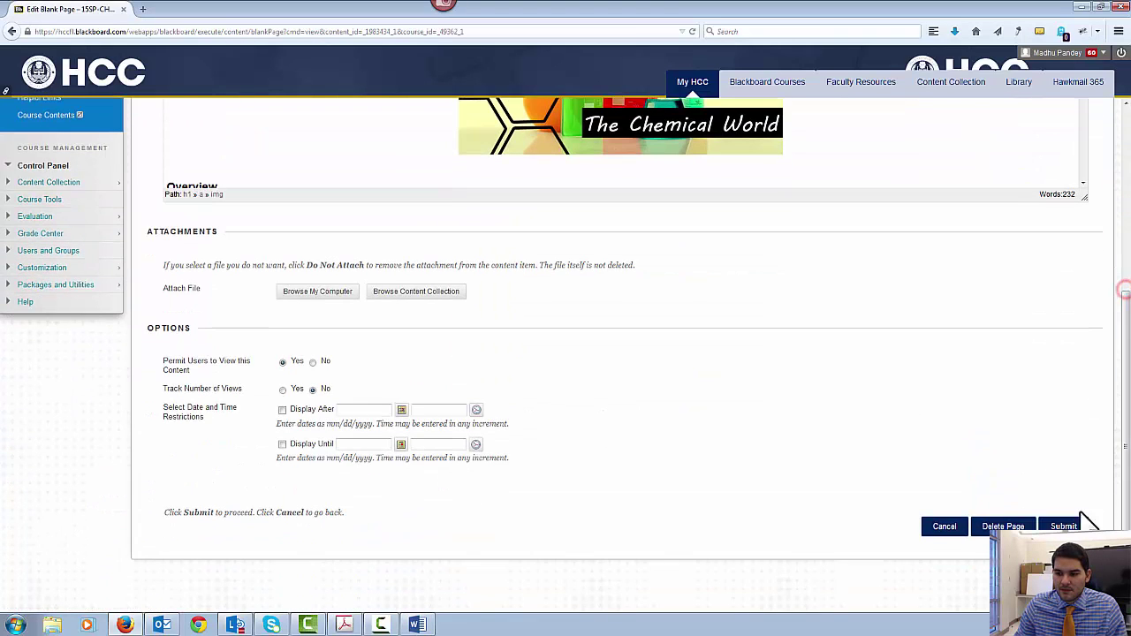
{"action": "left_click", "coordinate": [1063, 525]}
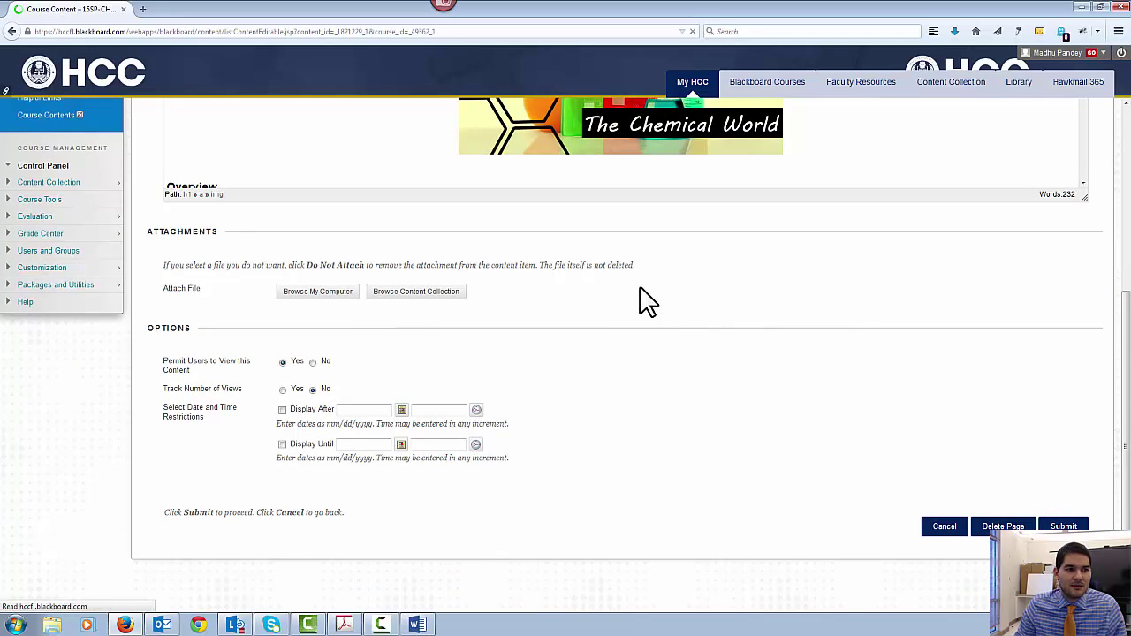
Delete New Page from the Course Content list and confirm the deletion.
{"action": "scroll", "coordinate": [479, 358], "scroll_direction": "down", "scroll_amount": 3}
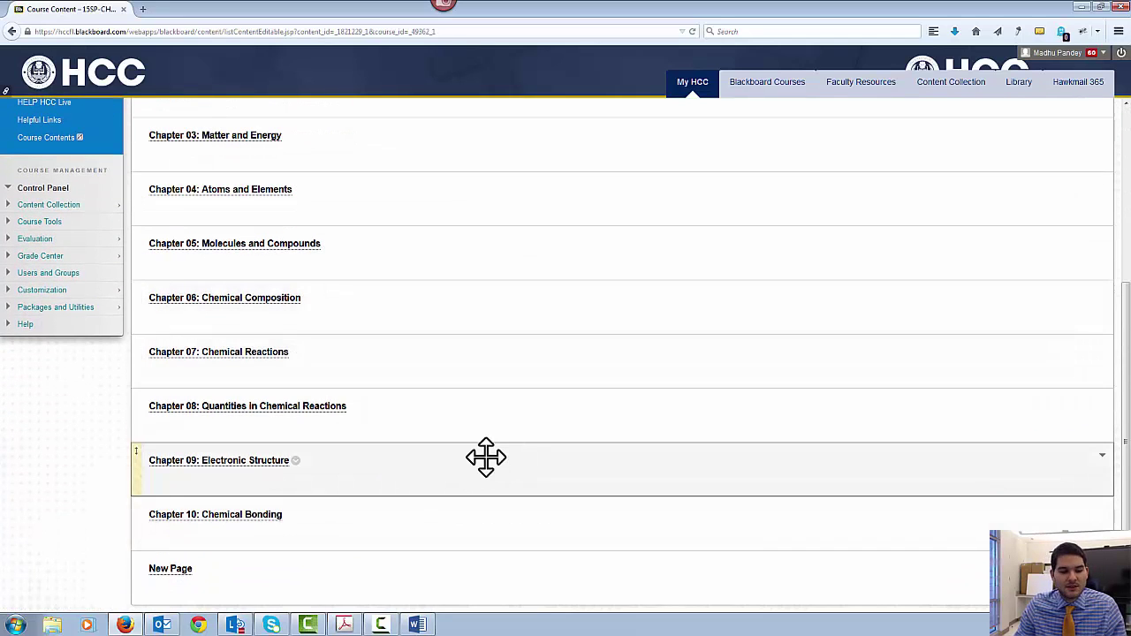
{"action": "scroll", "coordinate": [454, 467], "scroll_direction": "up", "scroll_amount": 2}
{"action": "scroll", "coordinate": [270, 579], "scroll_direction": "down", "scroll_amount": 2}
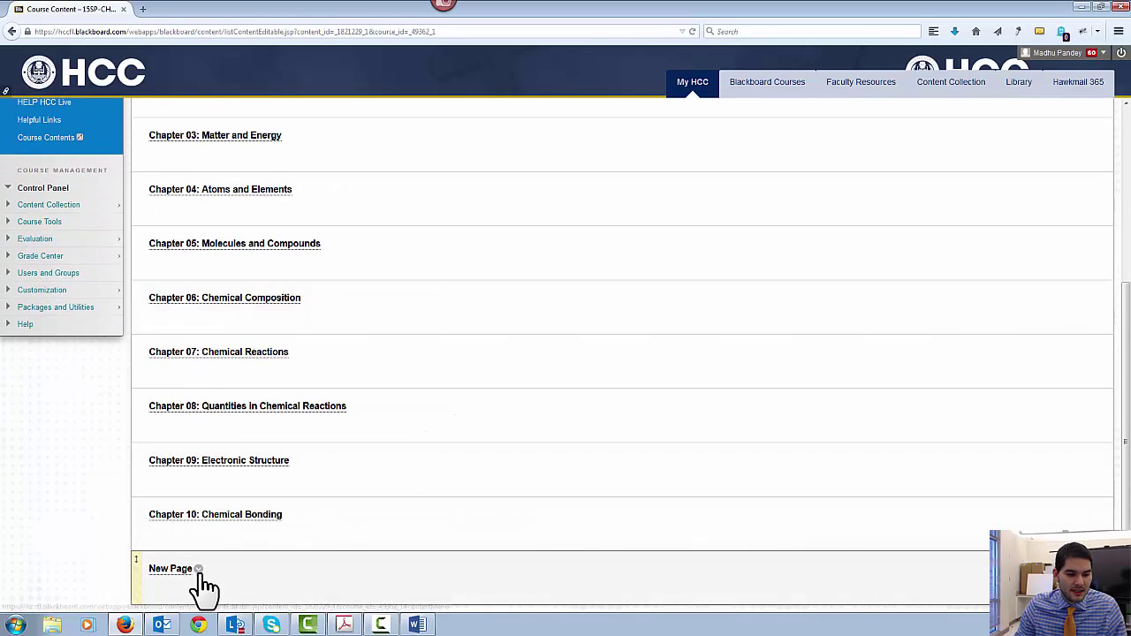
{"action": "left_click", "coordinate": [203, 569]}
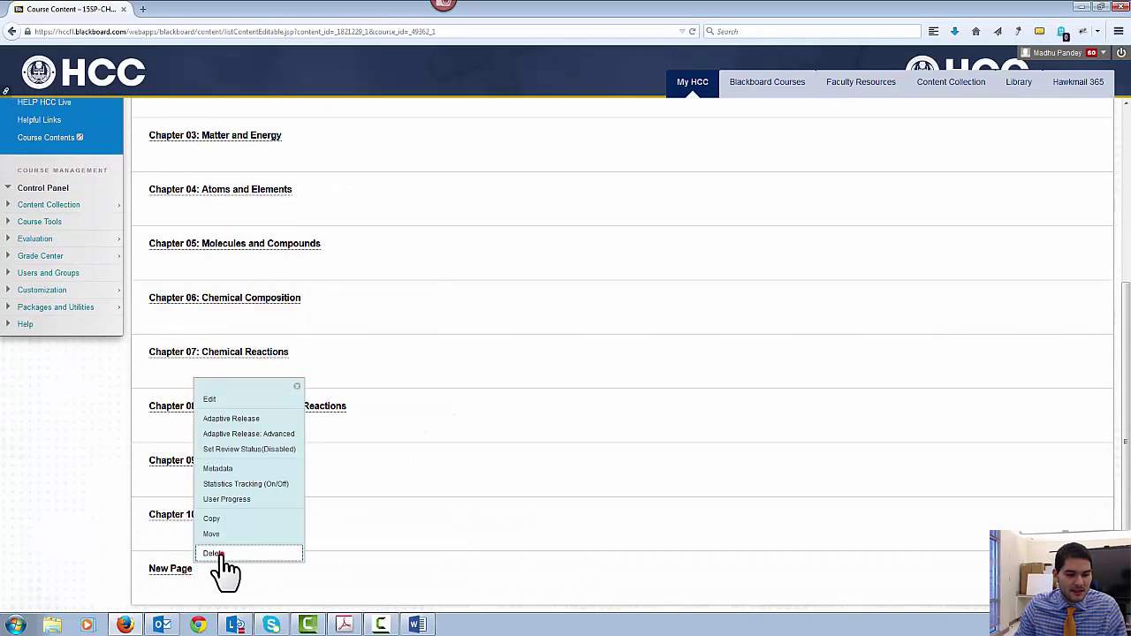
{"action": "left_click", "coordinate": [217, 554]}
{"action": "left_click", "coordinate": [551, 272]}
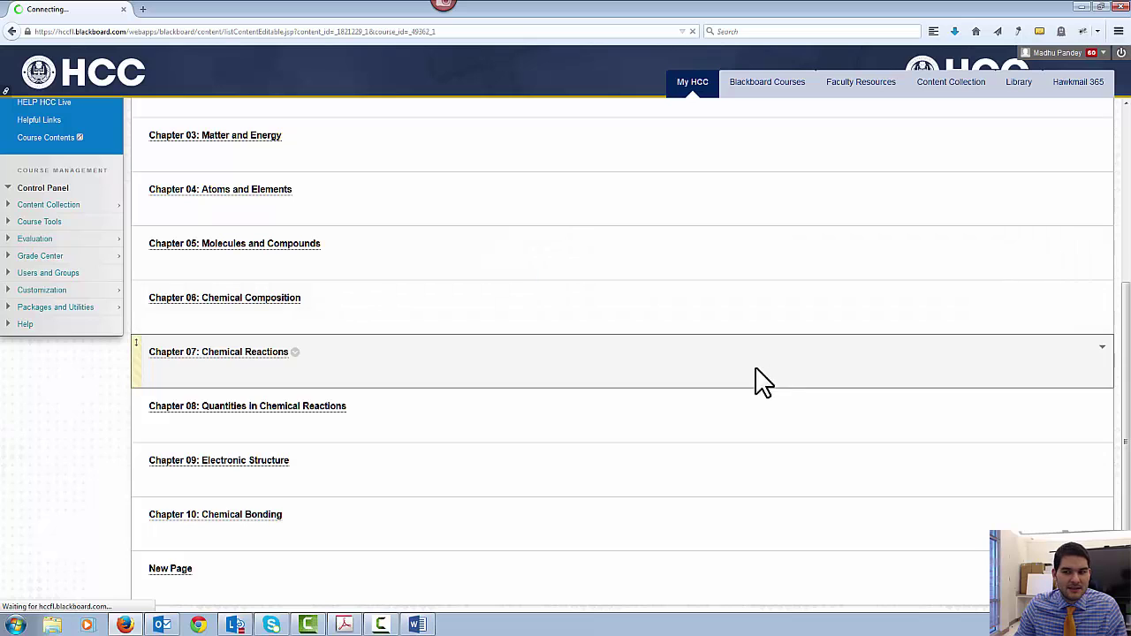